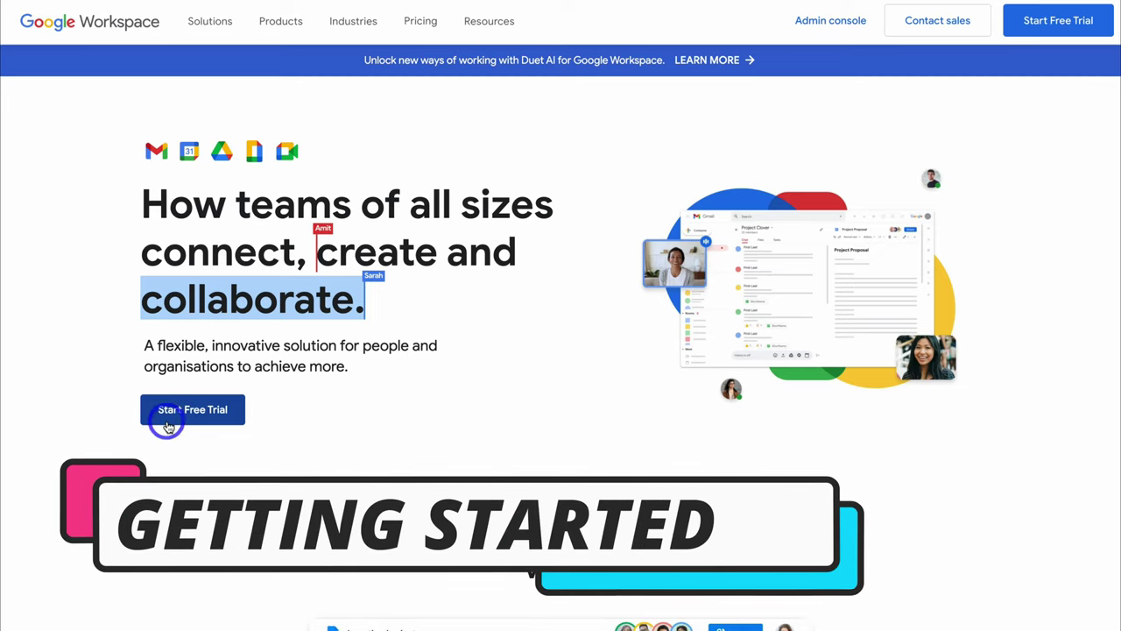
Start a trial for business 'Tutotialit' (2–9 employees, New Zealand) and submit the admin contact details.
{"action": "left_click", "coordinate": [218, 422]}
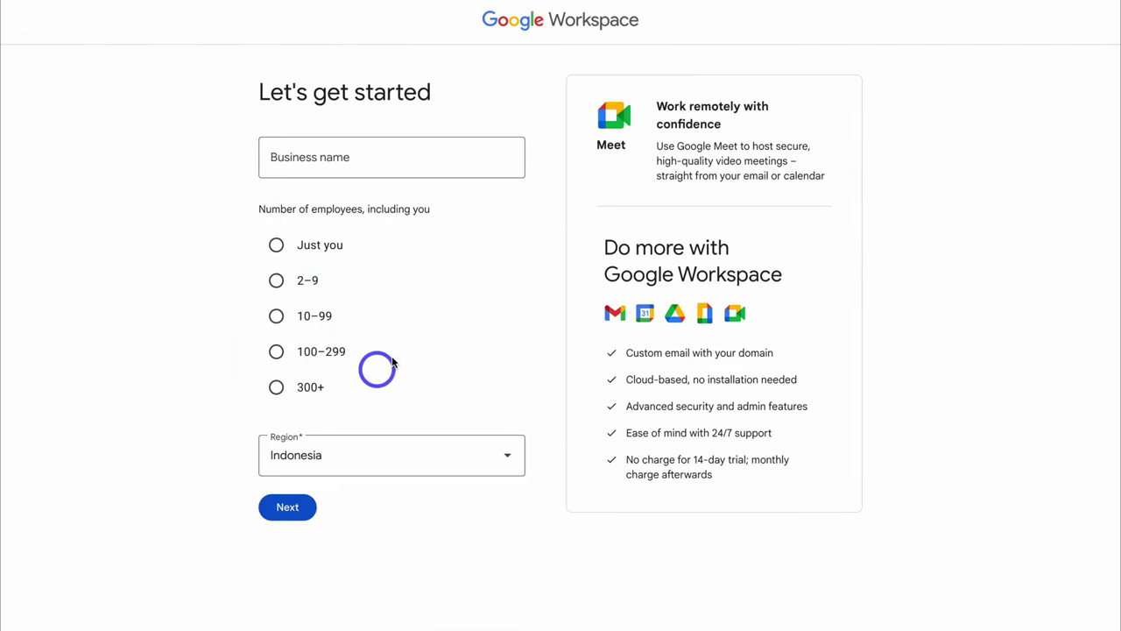
{"action": "left_click", "coordinate": [411, 167]}
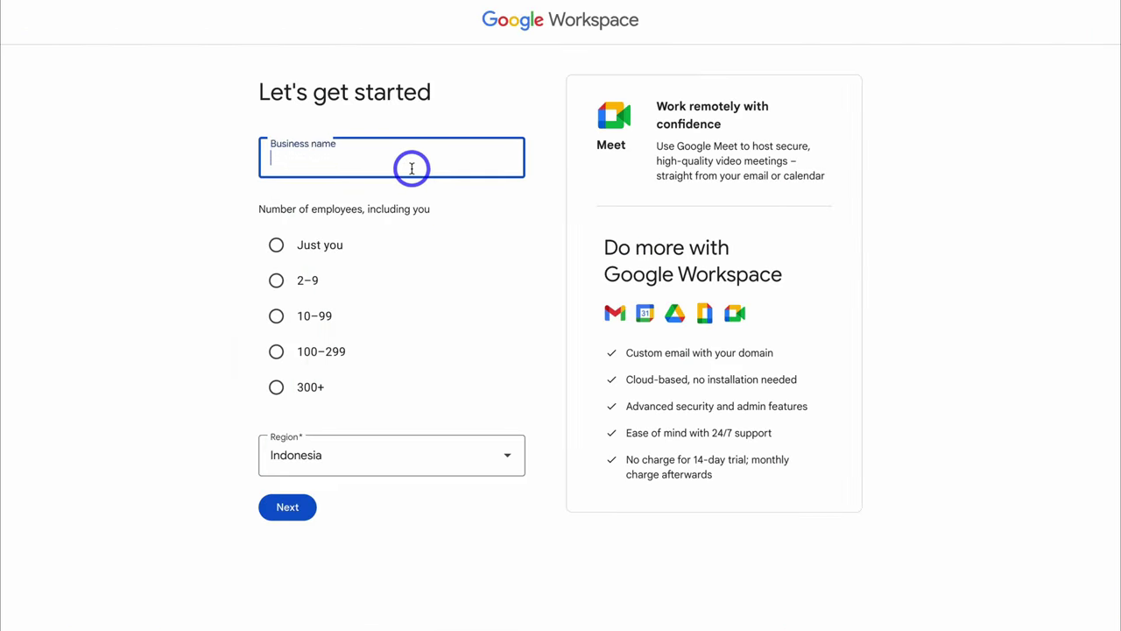
{"action": "type", "text": "Tutotialit"}
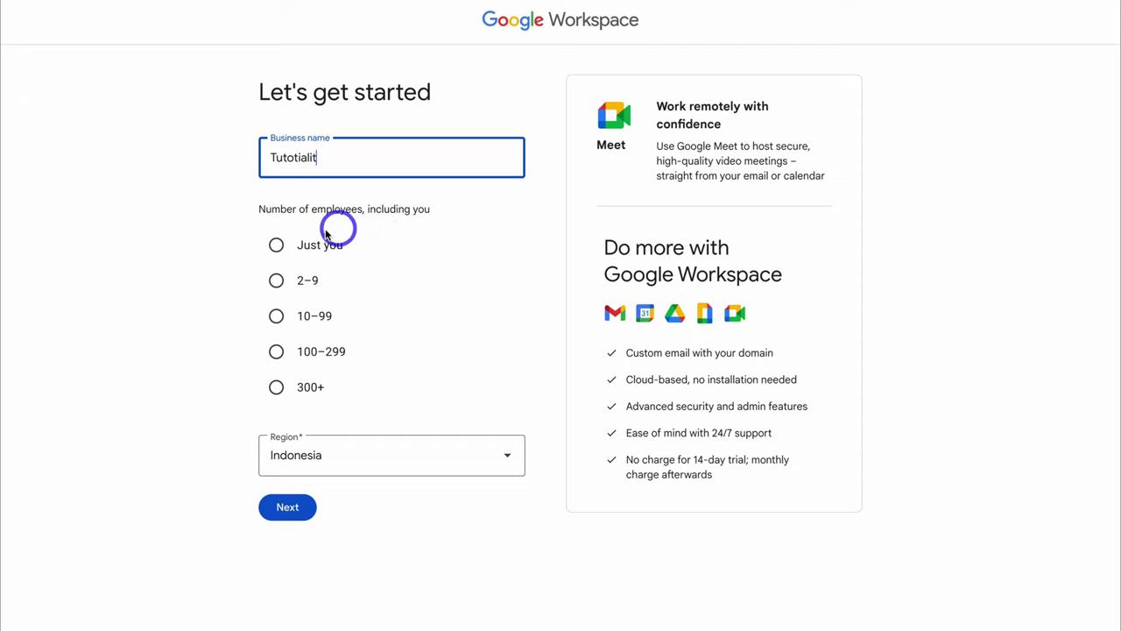
{"action": "left_click", "coordinate": [275, 281]}
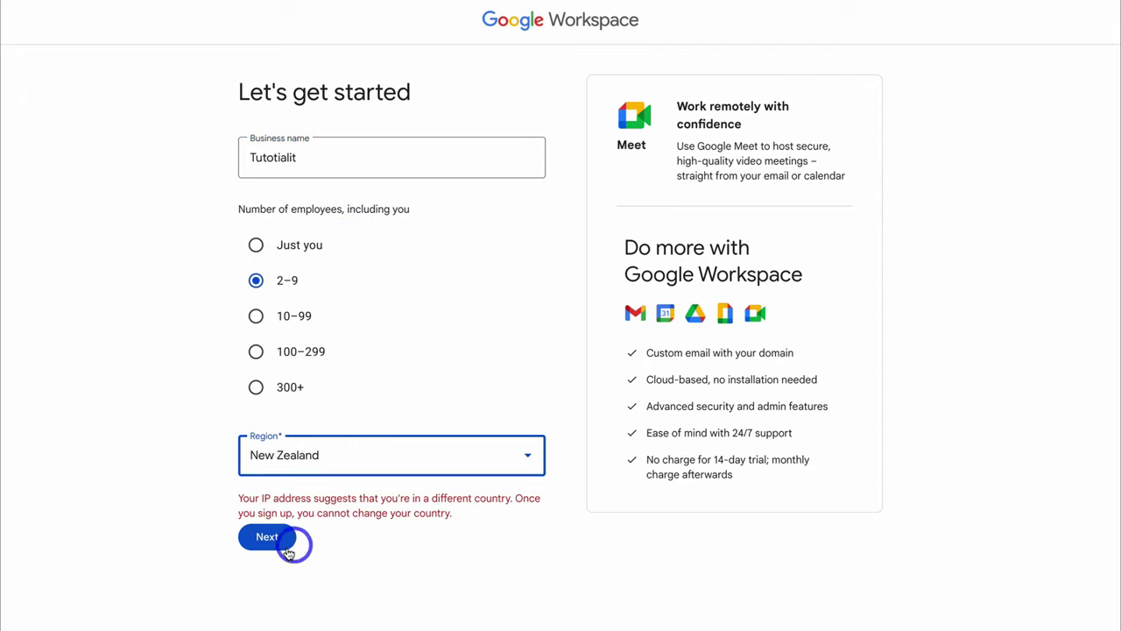
{"action": "left_click", "coordinate": [269, 538]}
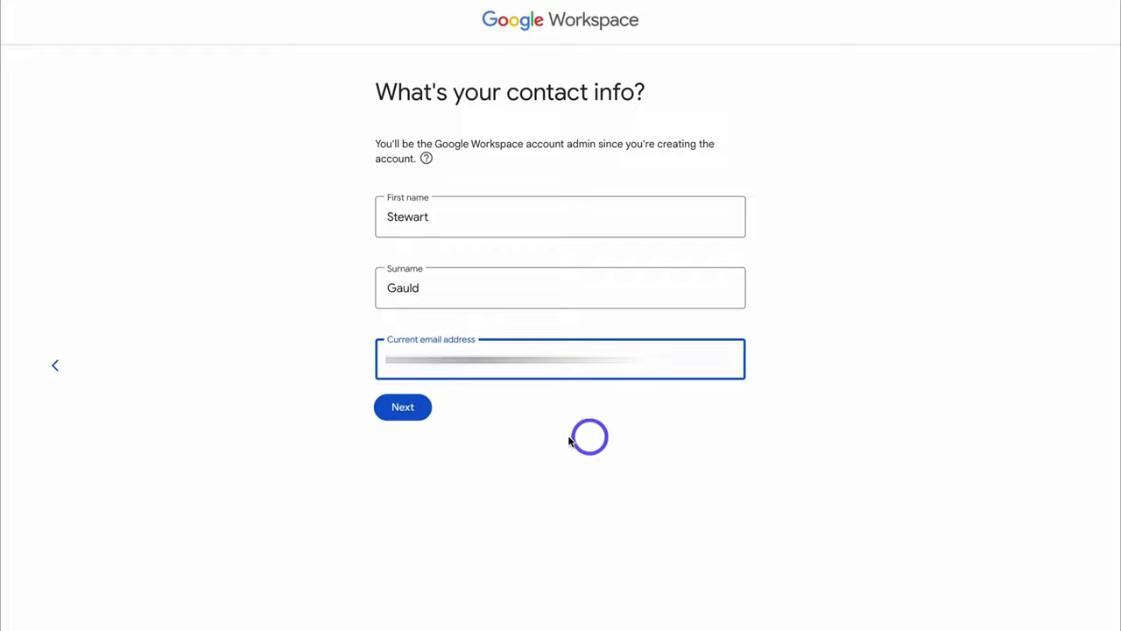
{"action": "left_click", "coordinate": [410, 419]}
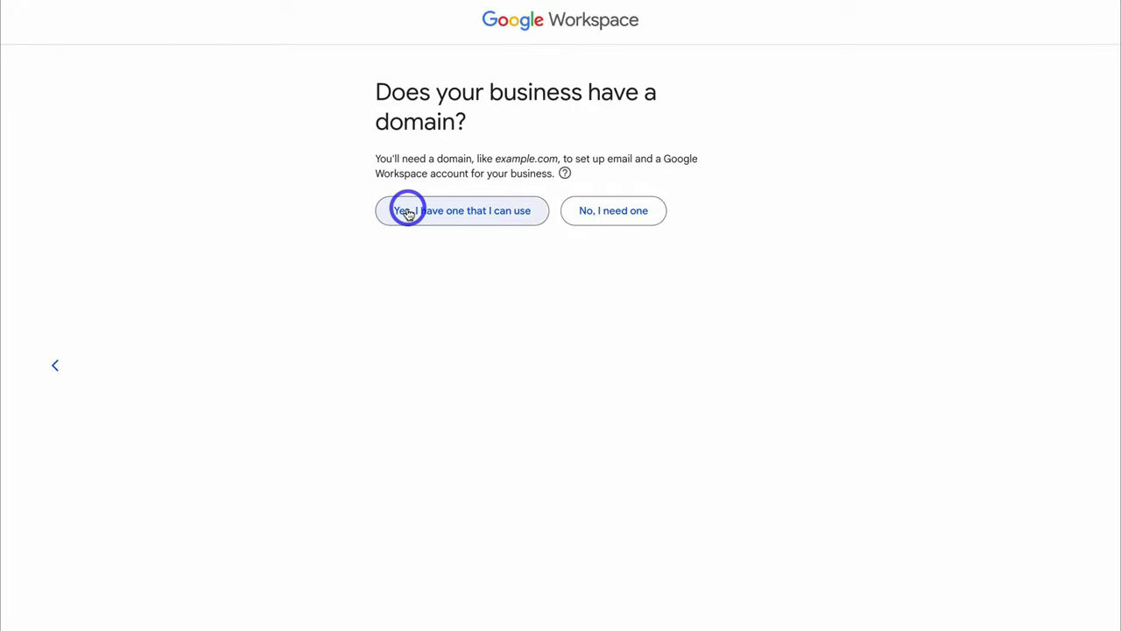
Indicate the business has a domain and enter tutorialit.co as its domain name.
{"action": "left_click", "coordinate": [460, 217]}
{"action": "left_click", "coordinate": [515, 227]}
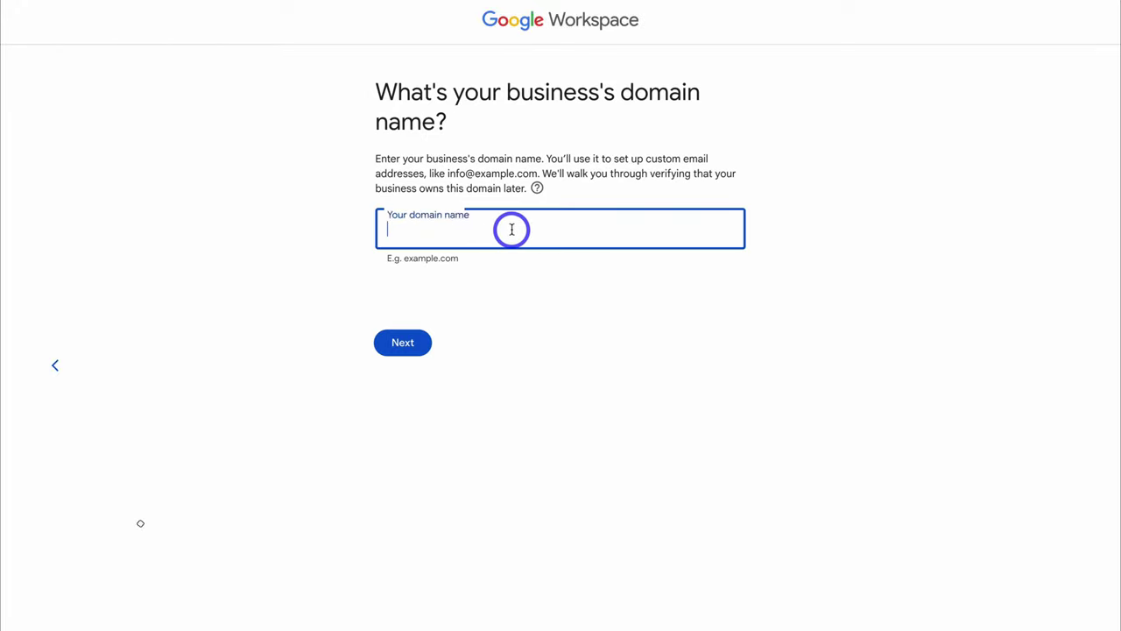
{"action": "type", "text": "tutorialit.co"}
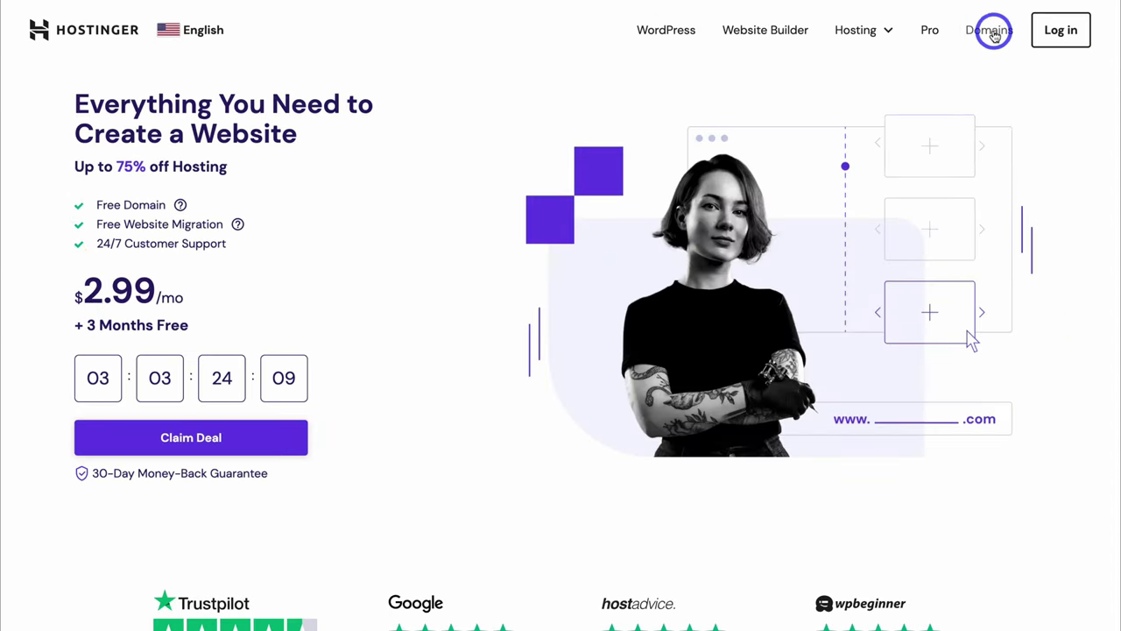
{"action": "left_click", "coordinate": [995, 33]}
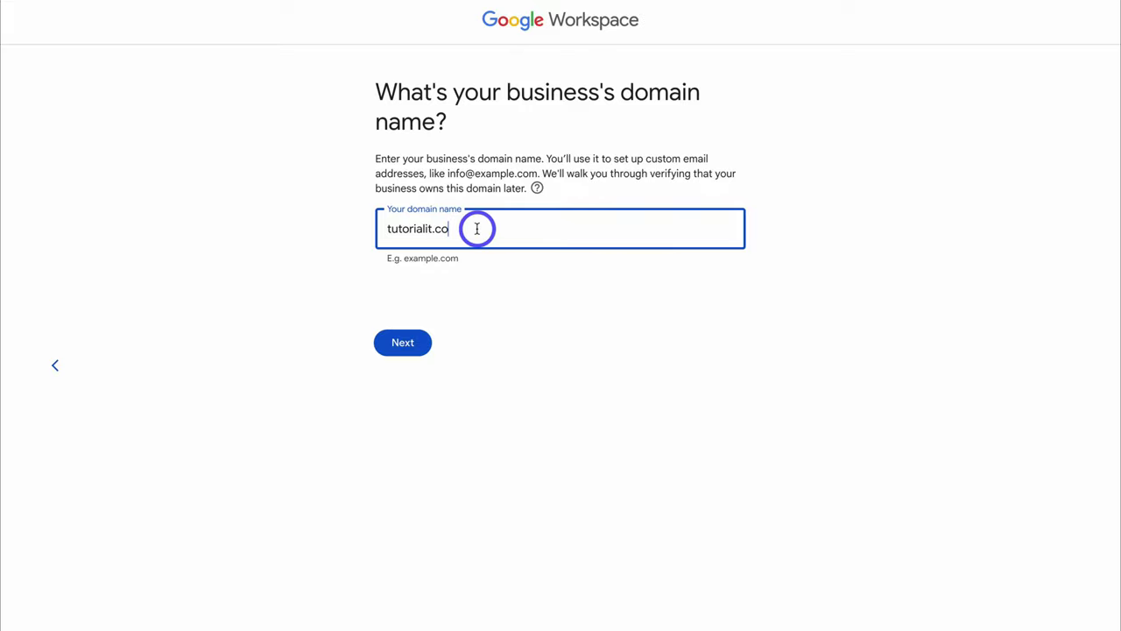
Confirm tutorialit.co as the account domain and decline the tips and user-education emails.
{"action": "left_click", "coordinate": [406, 343]}
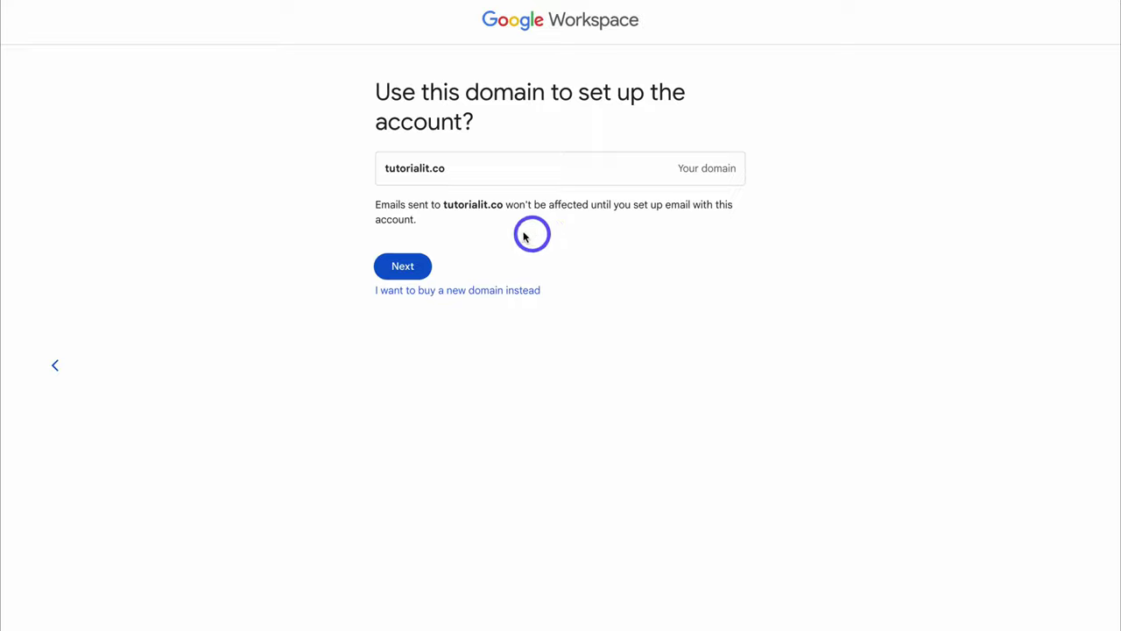
{"action": "left_click", "coordinate": [410, 268]}
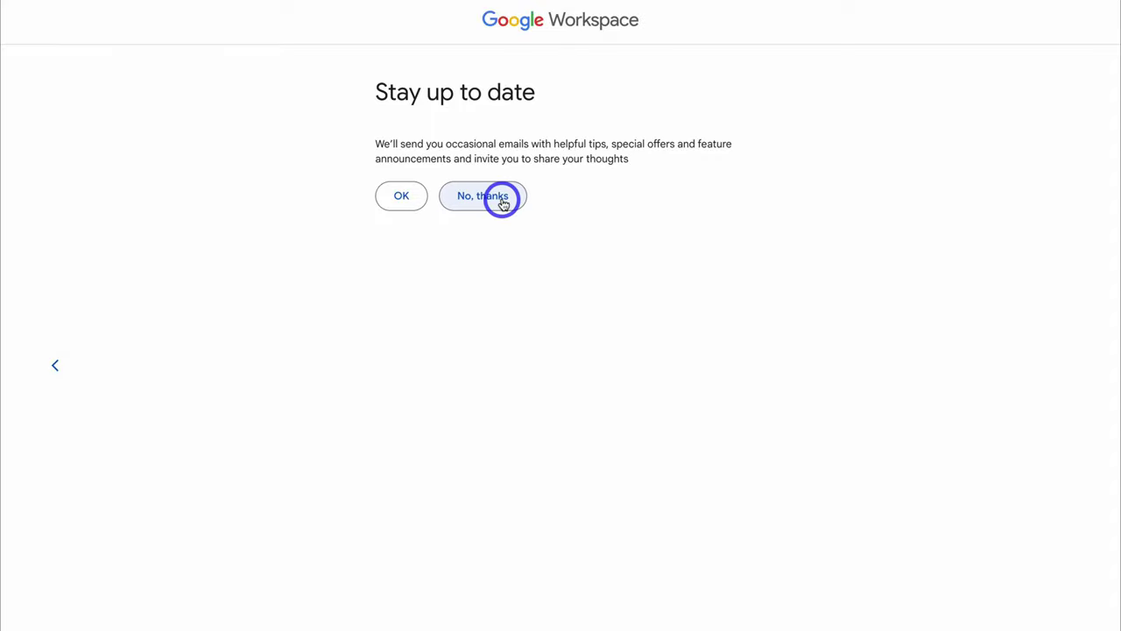
{"action": "left_click", "coordinate": [454, 202]}
{"action": "left_click", "coordinate": [488, 196]}
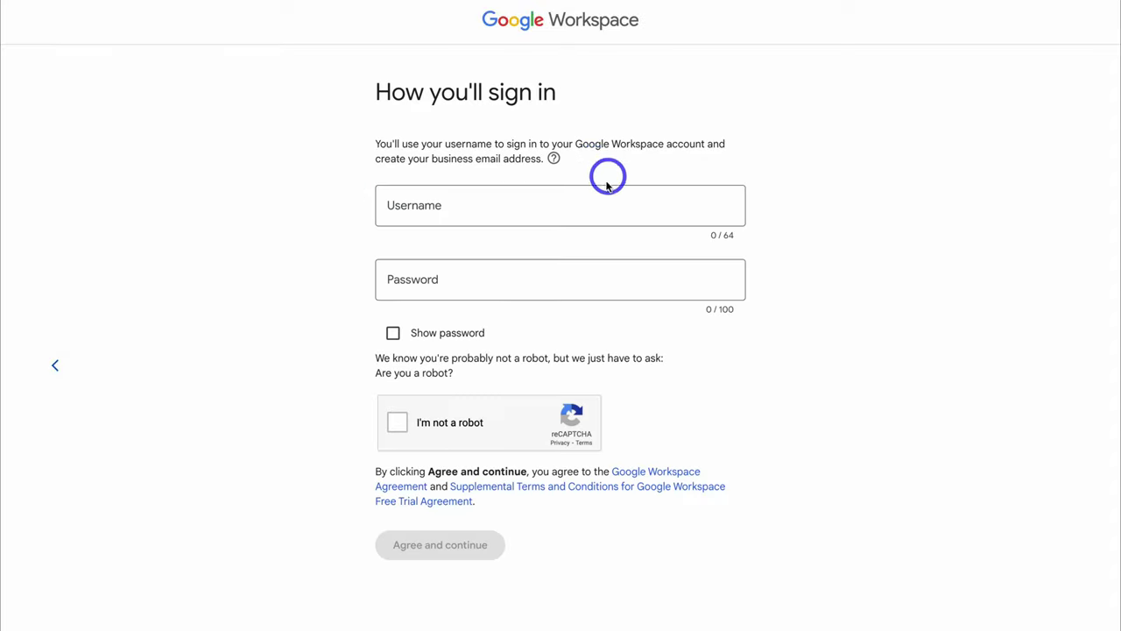
Enter the admin username, paste the account password, pass the robot check and accept the terms.
{"action": "left_click", "coordinate": [502, 208]}
{"action": "type", "text": "stewart"}
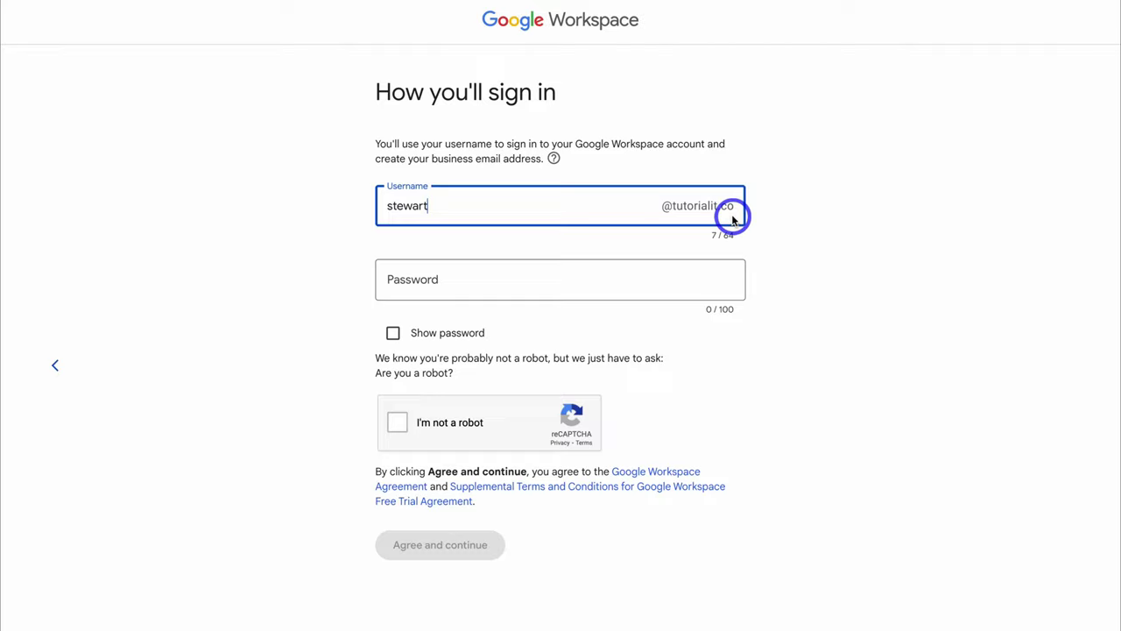
{"action": "left_click", "coordinate": [471, 279]}
{"action": "key", "text": "ctrl+v"}
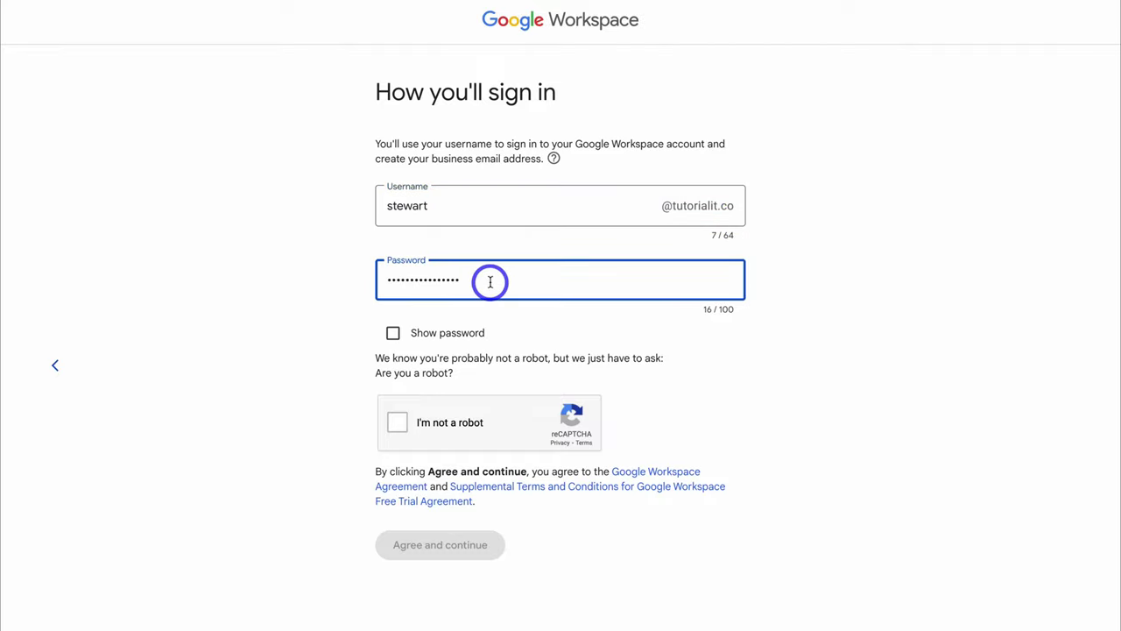
{"action": "left_click", "coordinate": [396, 424]}
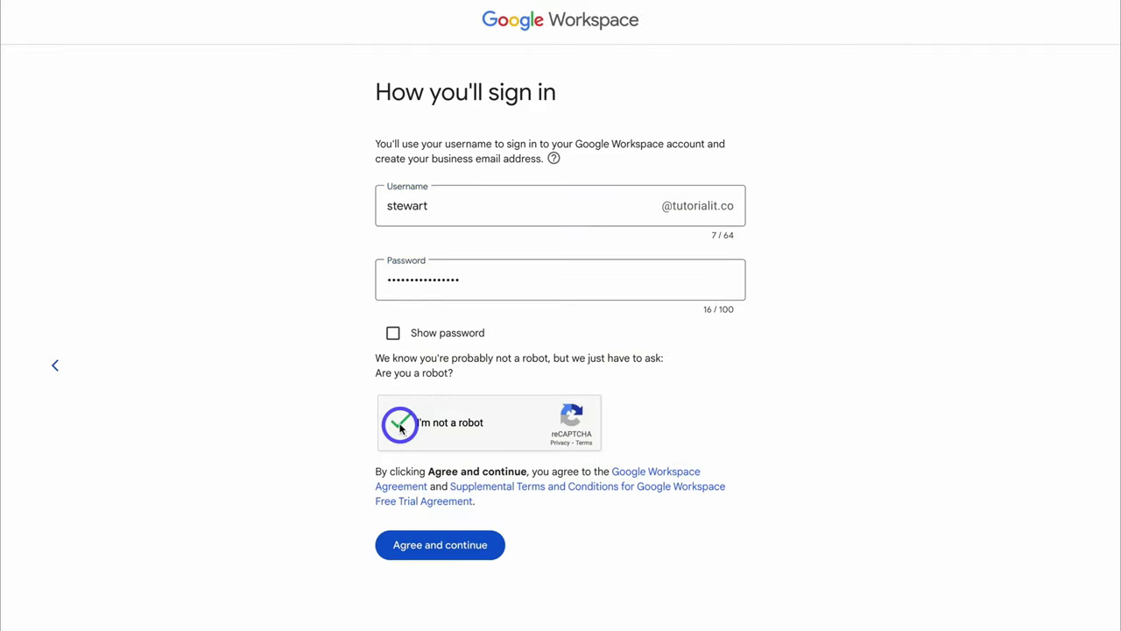
{"action": "left_click", "coordinate": [450, 559]}
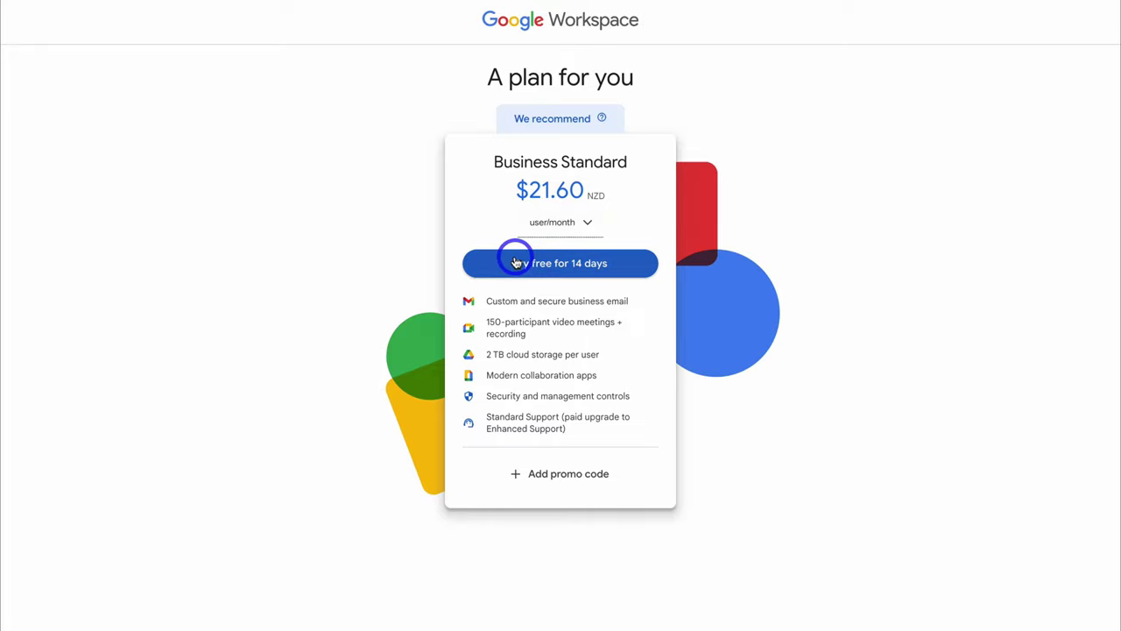
Start the 14-day Business Standard trial, complete checkout and accept the new-account terms.
{"action": "left_click", "coordinate": [612, 270]}
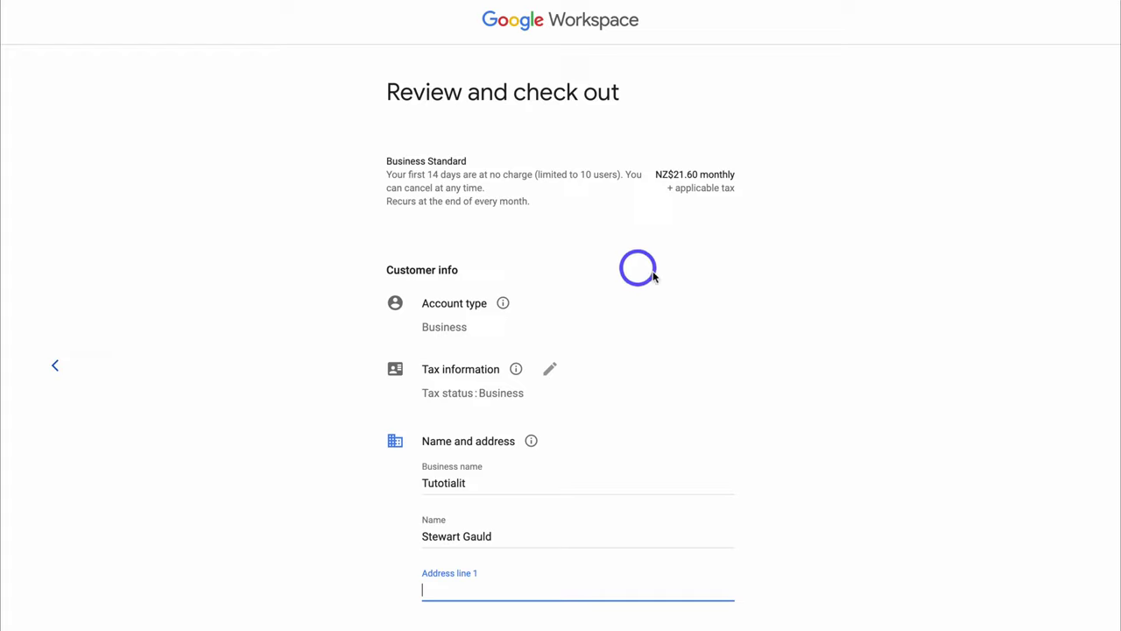
{"action": "scroll", "coordinate": [719, 329], "scroll_direction": "down", "scroll_amount": 3}
{"action": "scroll", "coordinate": [720, 333], "scroll_direction": "down", "scroll_amount": 5}
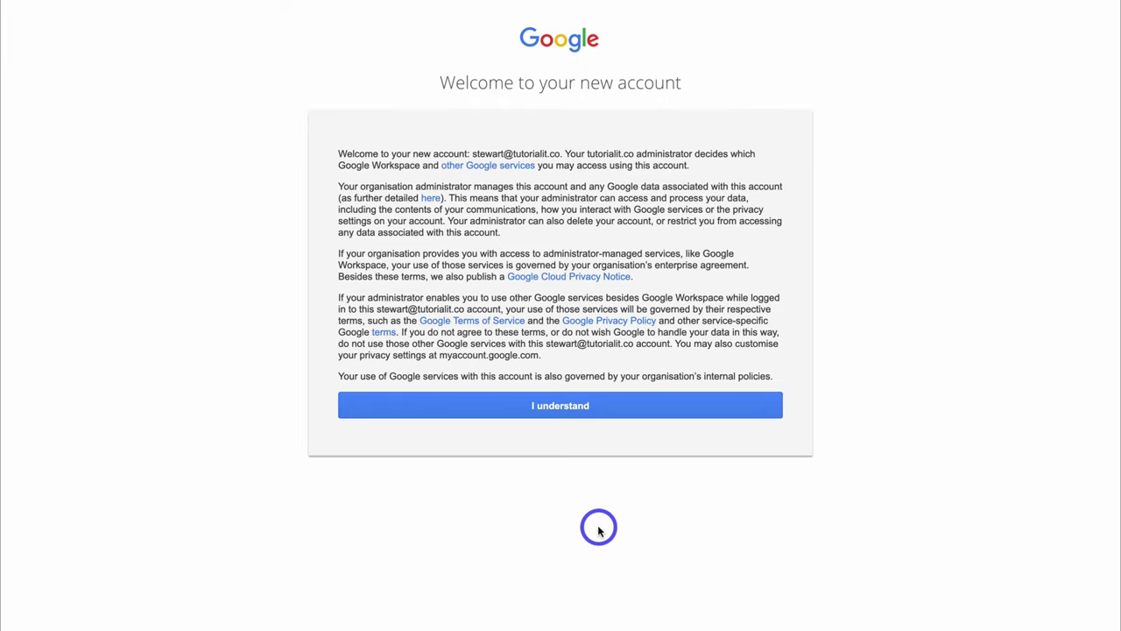
{"action": "left_click", "coordinate": [651, 408]}
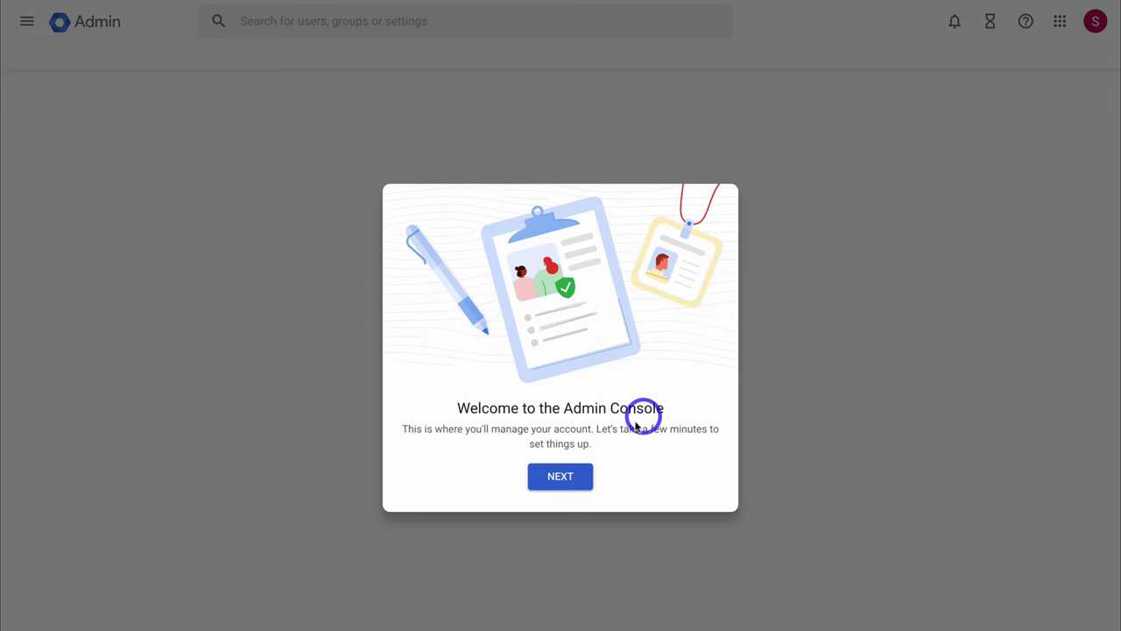
Dismiss the Admin console welcome screens and open TXT verification for tutorialit.co from the dashboard.
{"action": "left_click", "coordinate": [568, 477]}
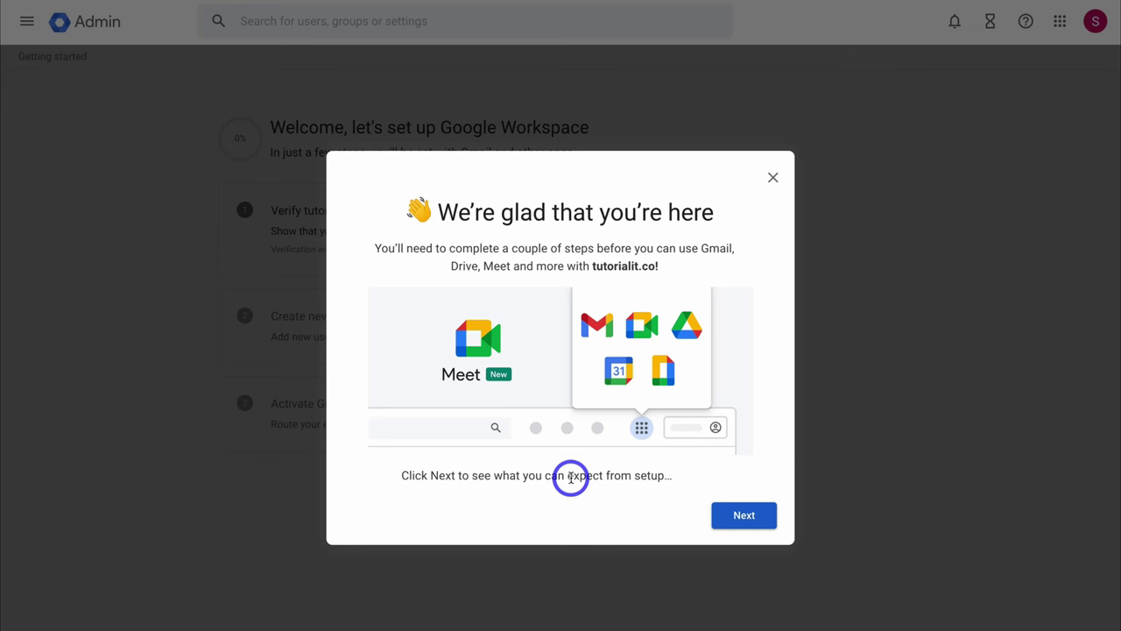
{"action": "left_click", "coordinate": [775, 186]}
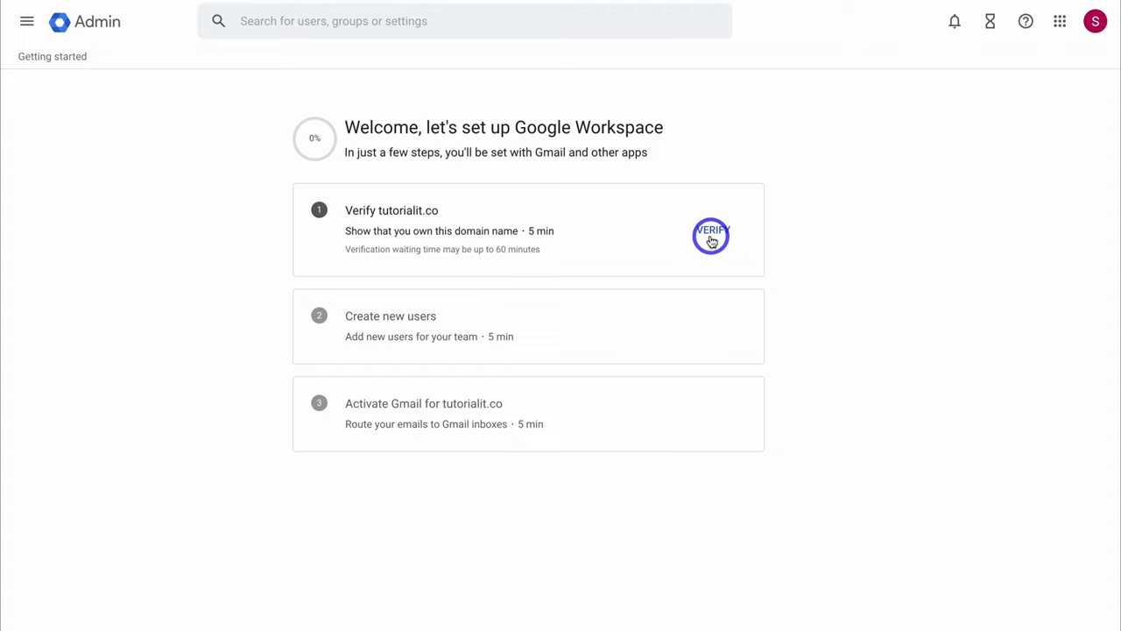
{"action": "left_click", "coordinate": [99, 25]}
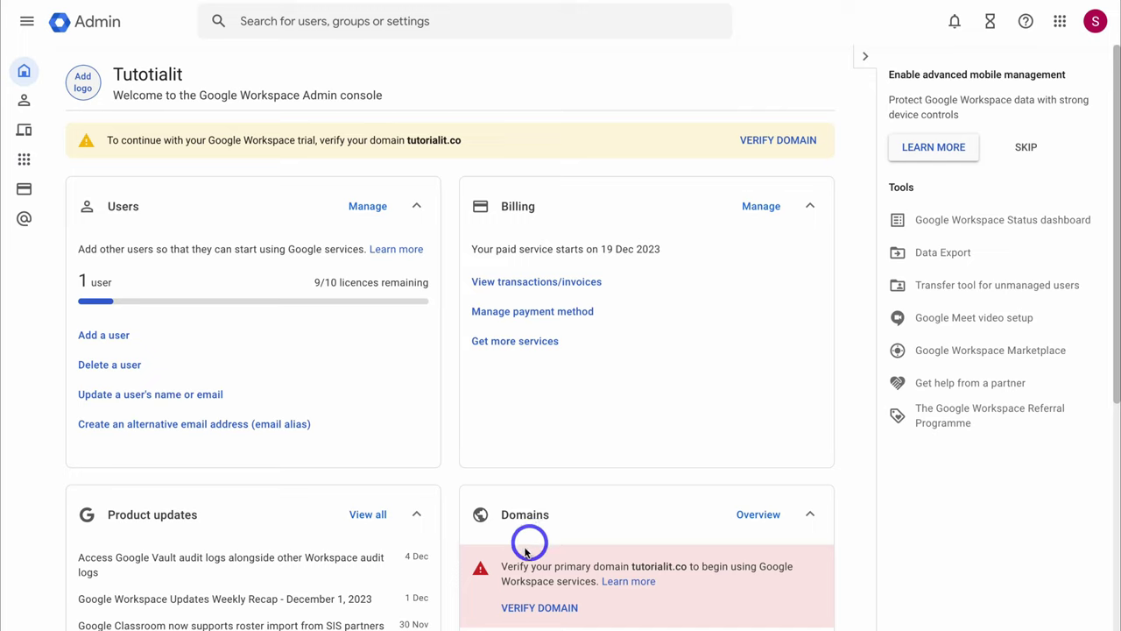
{"action": "left_click", "coordinate": [557, 609]}
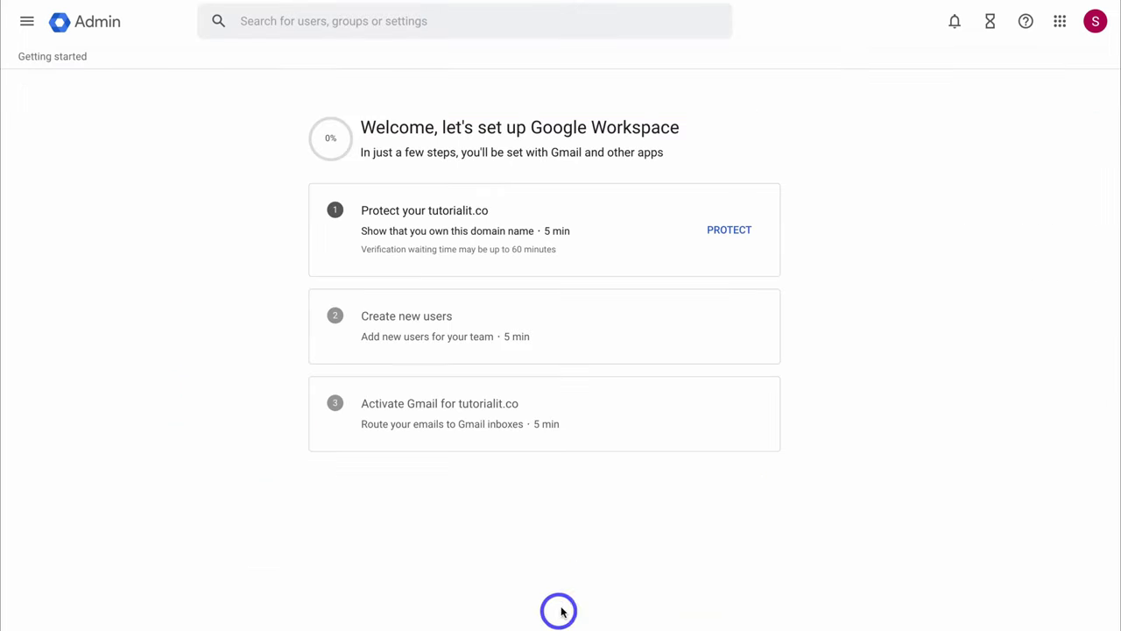
{"action": "left_click", "coordinate": [730, 233]}
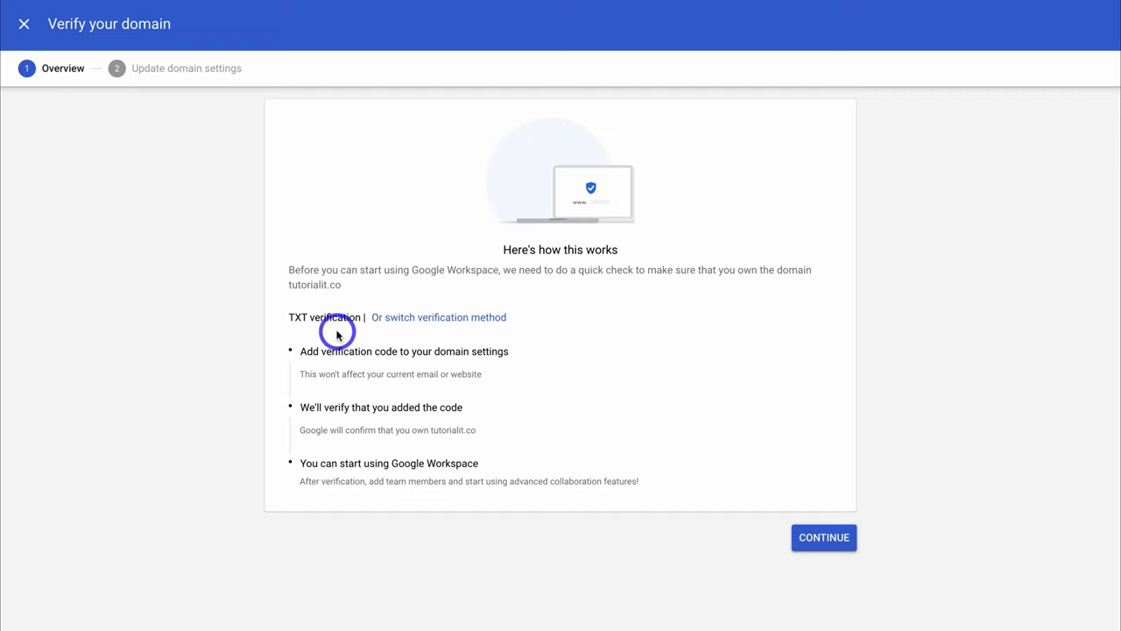
Copy the google-site-verification TXT code and go to Hostinger's Domains list.
{"action": "left_click", "coordinate": [823, 537]}
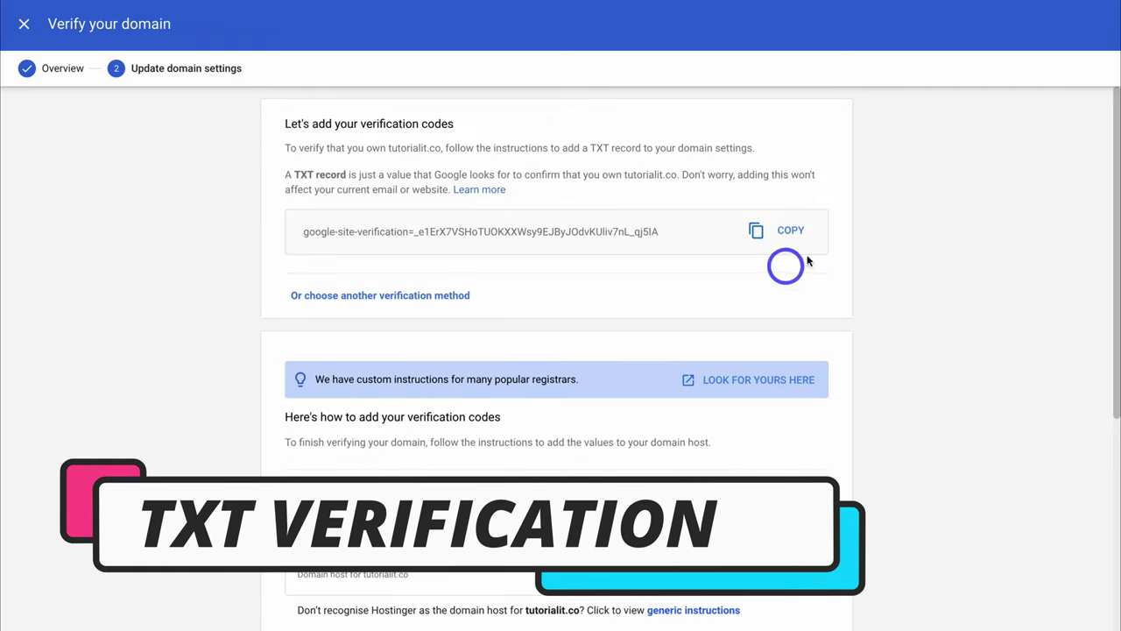
{"action": "left_click", "coordinate": [782, 232]}
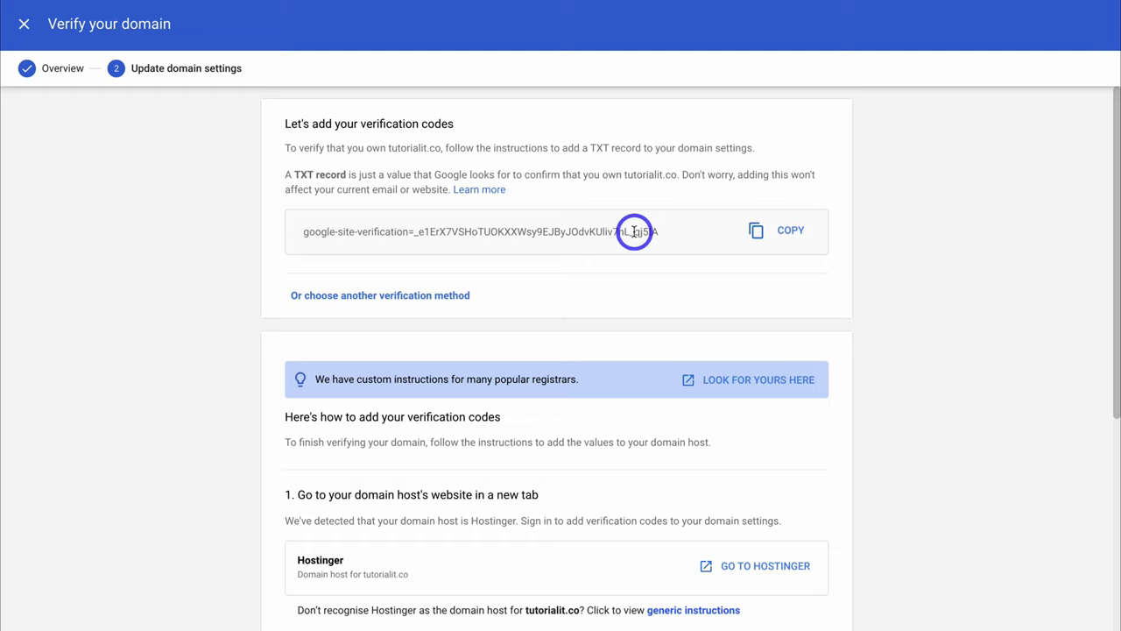
{"action": "scroll", "coordinate": [900, 377], "scroll_direction": "down", "scroll_amount": 3}
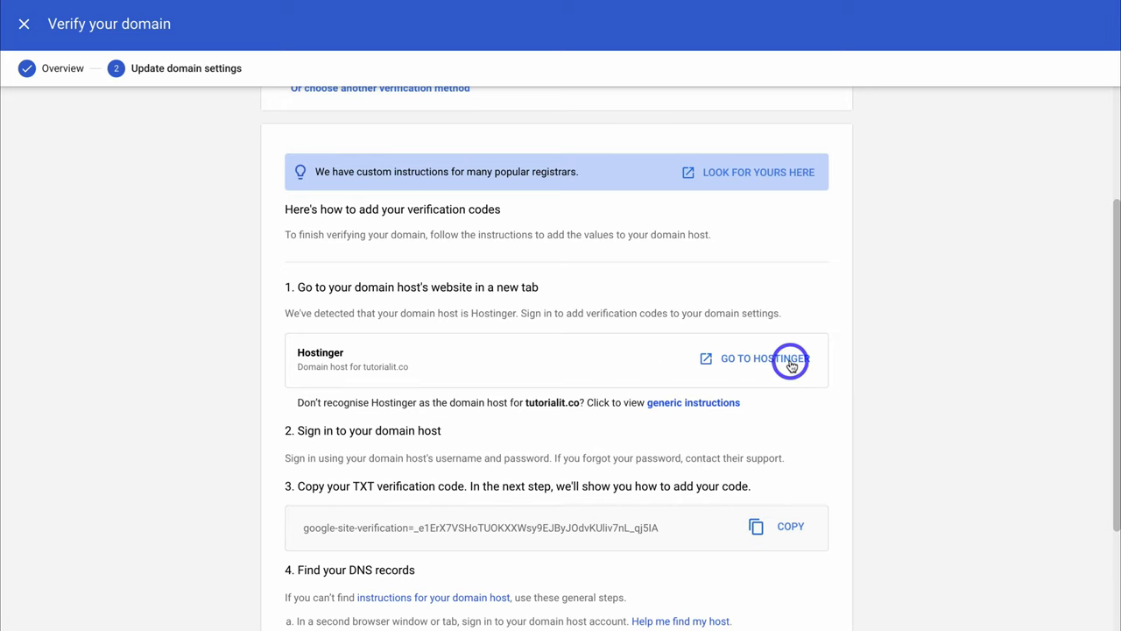
{"action": "scroll", "coordinate": [791, 365], "scroll_direction": "down", "scroll_amount": 3}
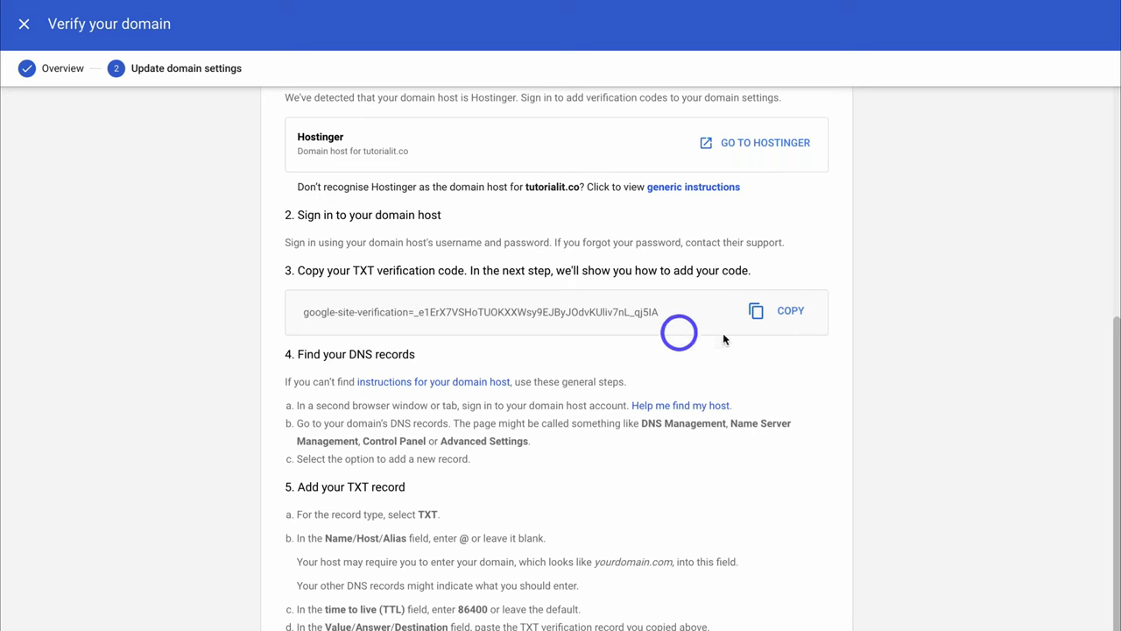
{"action": "scroll", "coordinate": [816, 321], "scroll_direction": "down", "scroll_amount": 1}
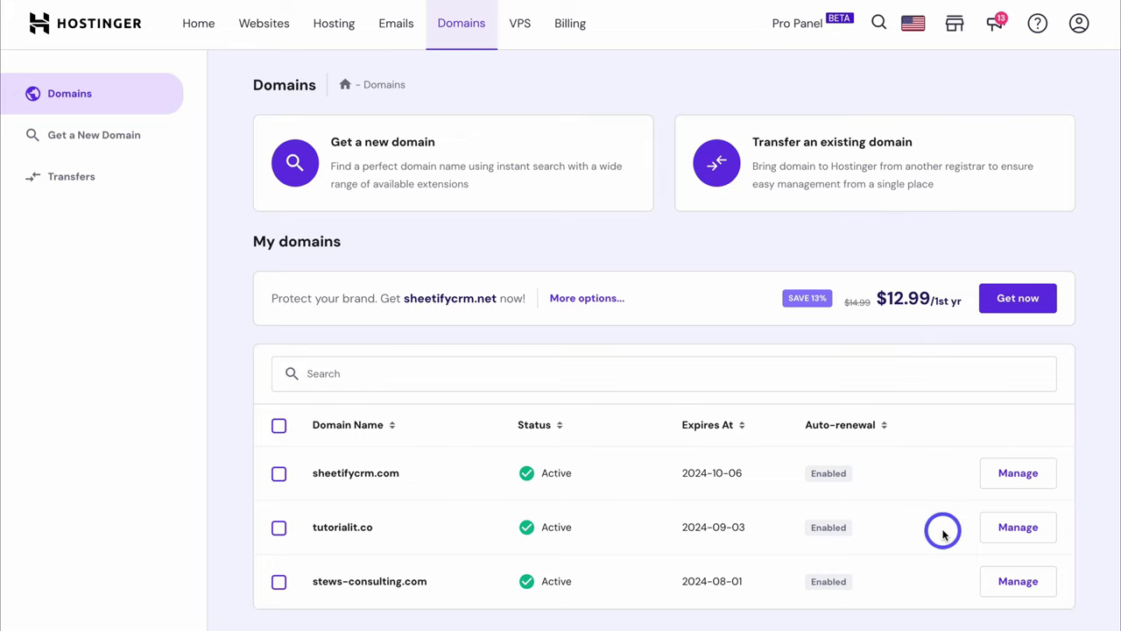
Open the DNS settings for tutorialit.co in Hostinger.
{"action": "left_click", "coordinate": [1015, 530]}
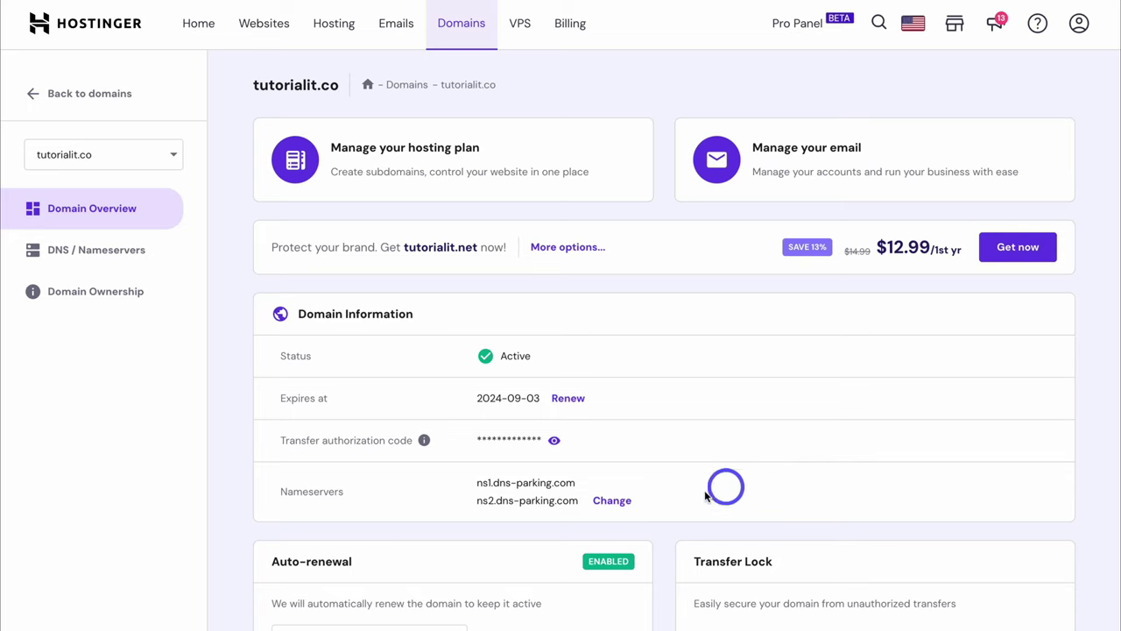
{"action": "left_click", "coordinate": [611, 501]}
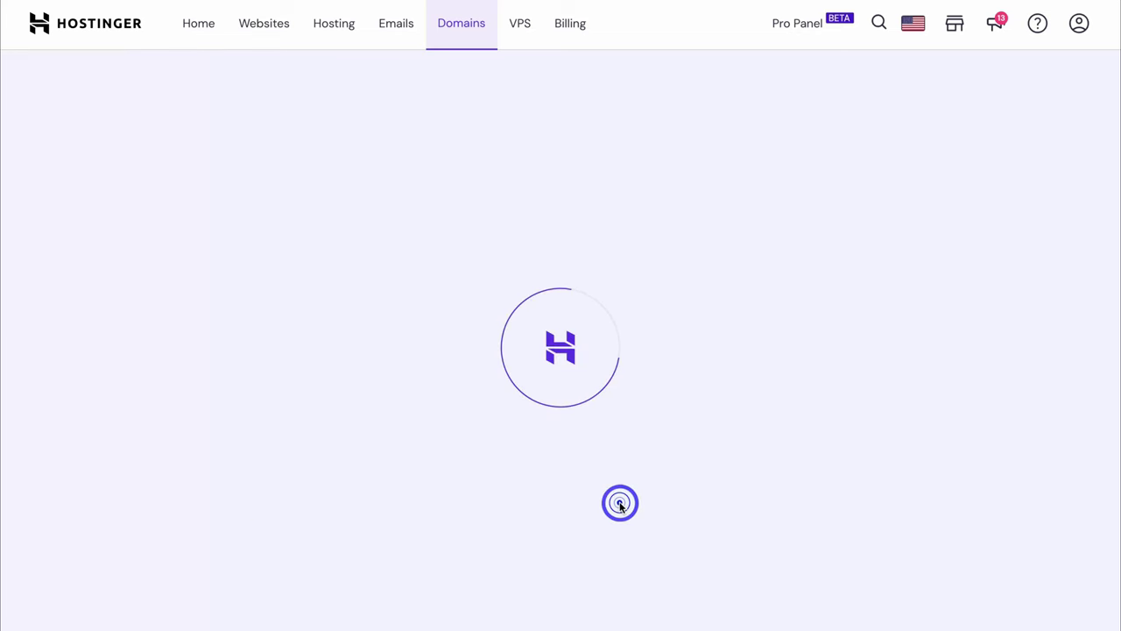
{"action": "scroll", "coordinate": [620, 489], "scroll_direction": "down", "scroll_amount": 2}
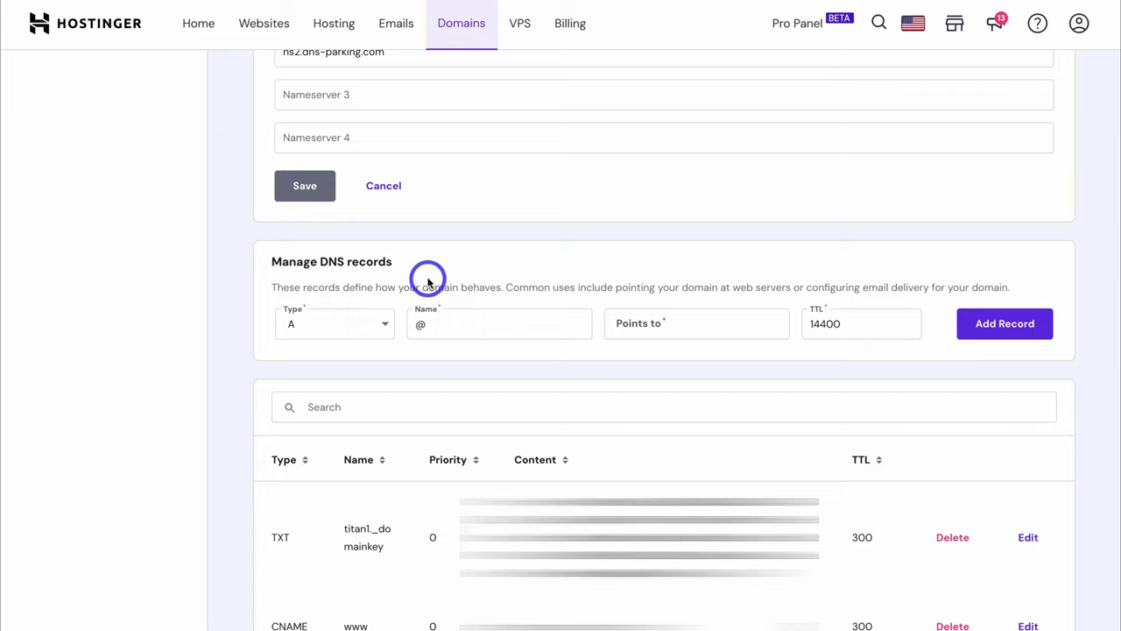
Add a TXT record for @ with the pasted Google verification value and TTL 86400.
{"action": "left_click", "coordinate": [381, 325]}
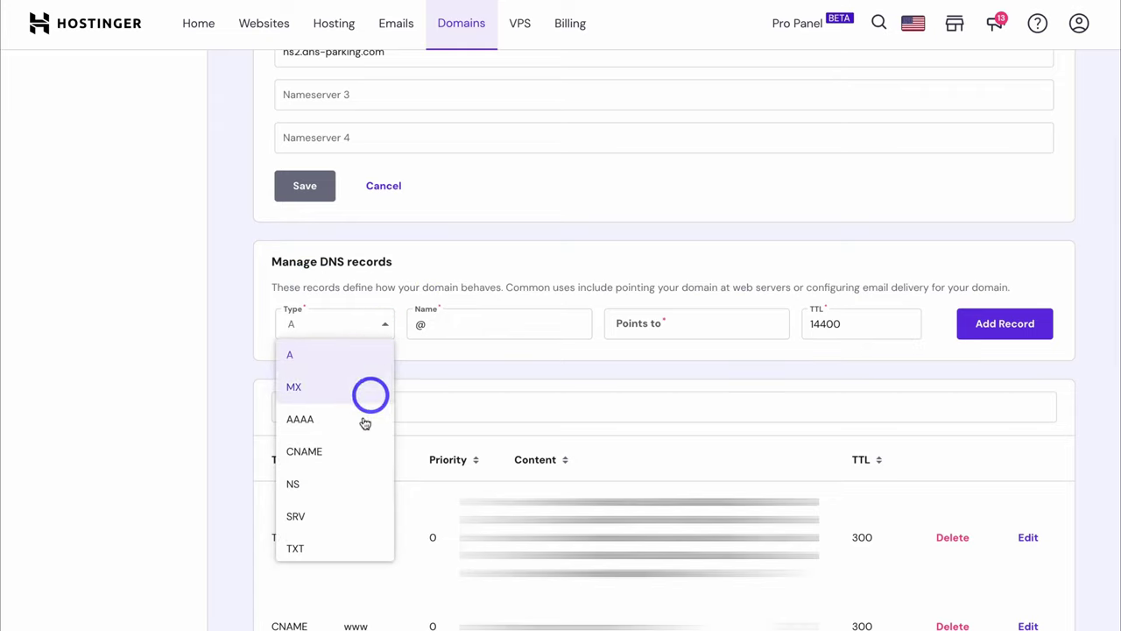
{"action": "left_click", "coordinate": [350, 550]}
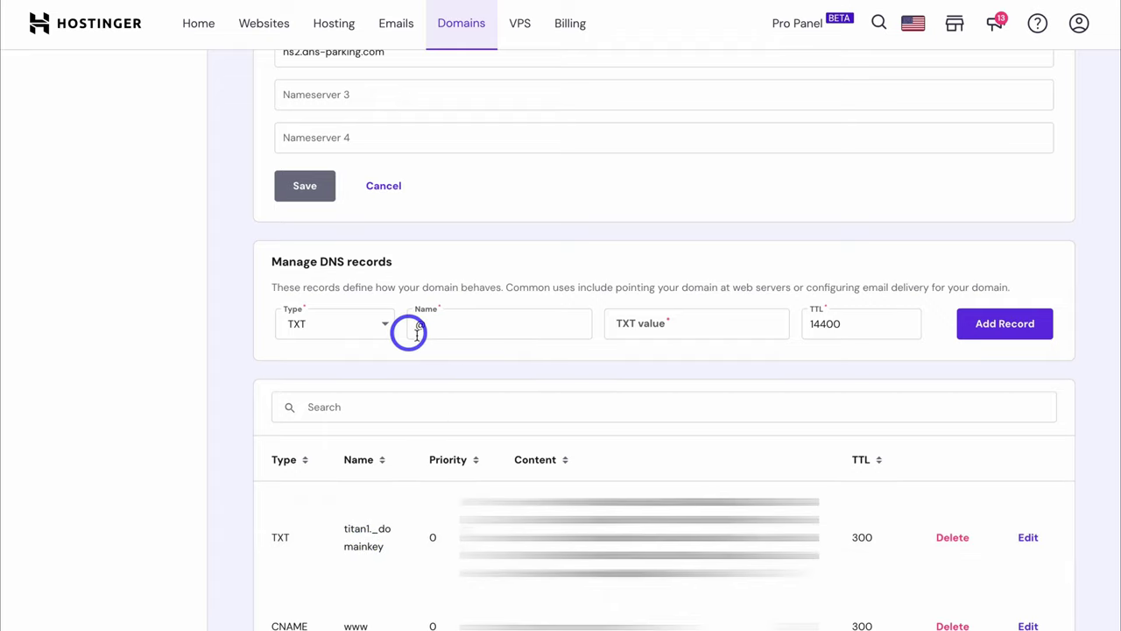
{"action": "left_click", "coordinate": [636, 323]}
{"action": "key", "text": "ctrl+v"}
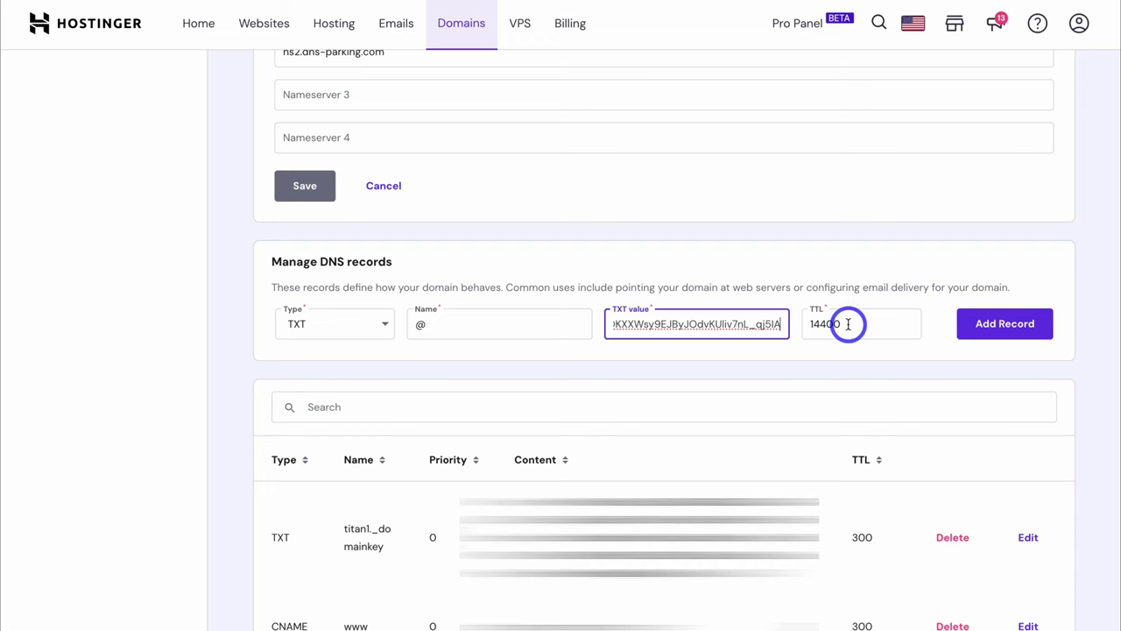
{"action": "key", "text": "alt+Tab"}
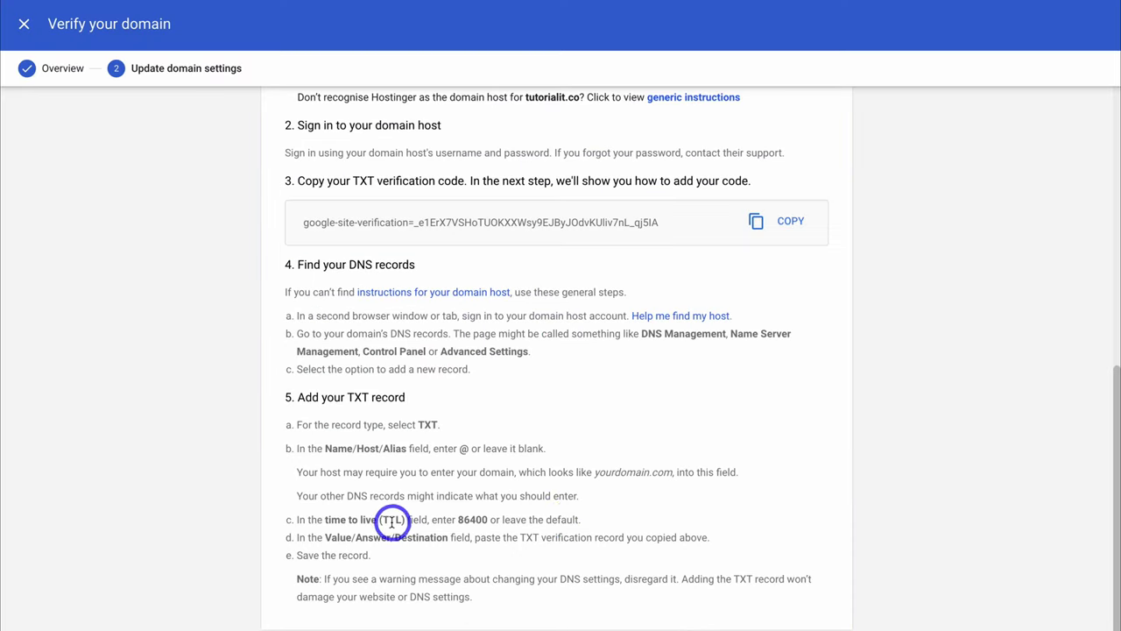
{"action": "double_click", "coordinate": [473, 519]}
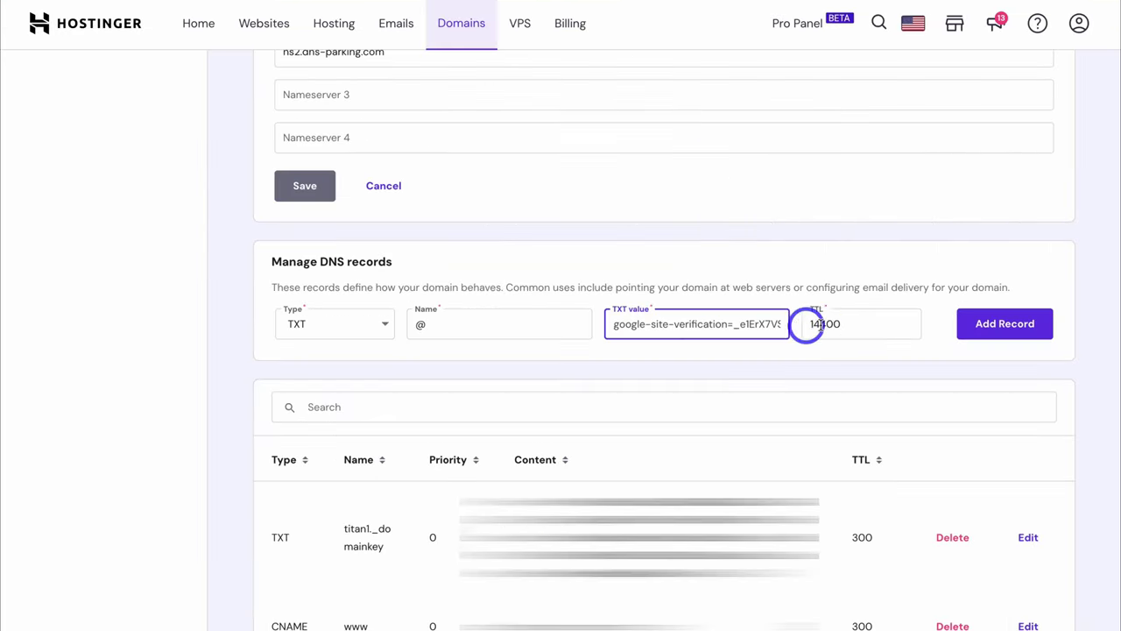
{"action": "left_click_drag", "start_coordinate": [854, 322], "coordinate": [801, 326]}
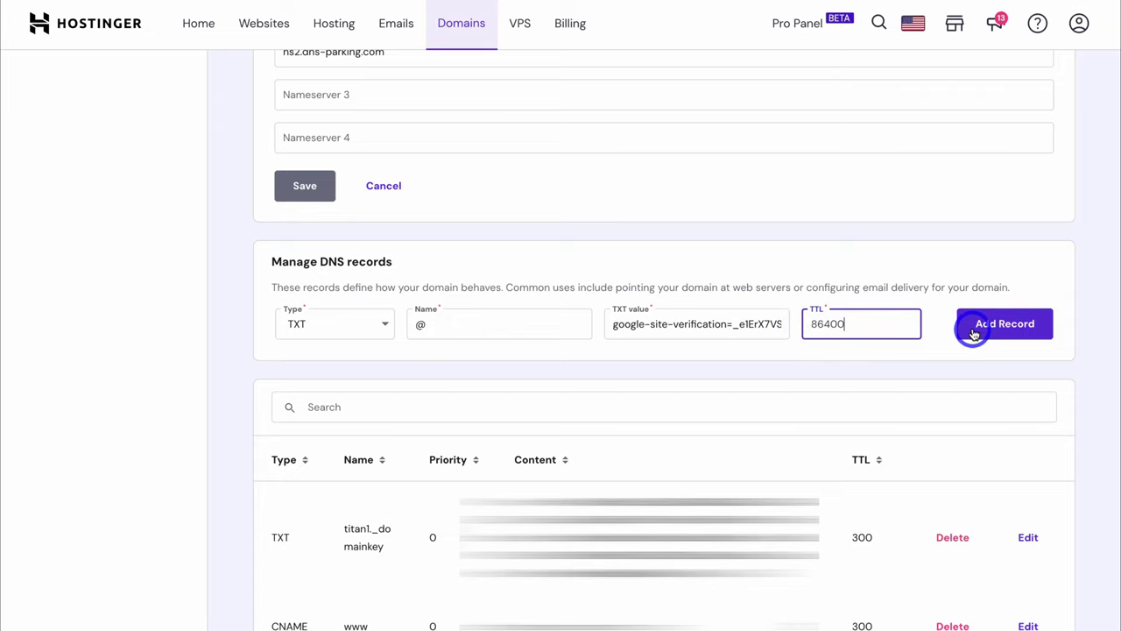
{"action": "left_click", "coordinate": [1010, 326]}
{"action": "scroll", "coordinate": [972, 246], "scroll_direction": "down", "scroll_amount": 2}
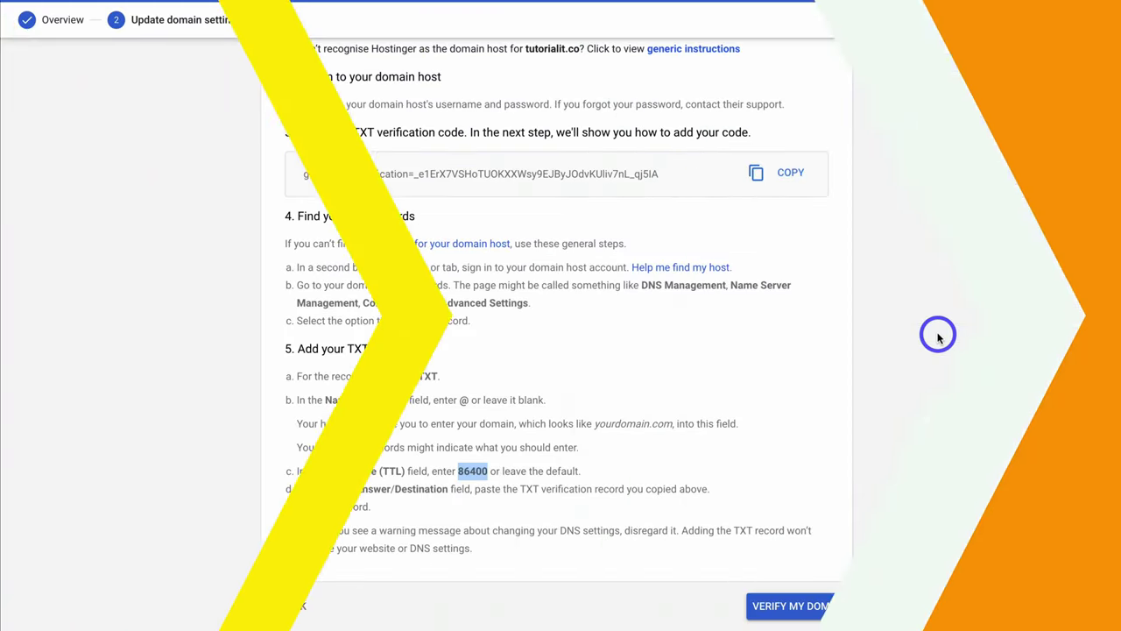
Run Google's verification so tutorialit.co shows as verified in the setup checklist.
{"action": "left_click", "coordinate": [755, 608]}
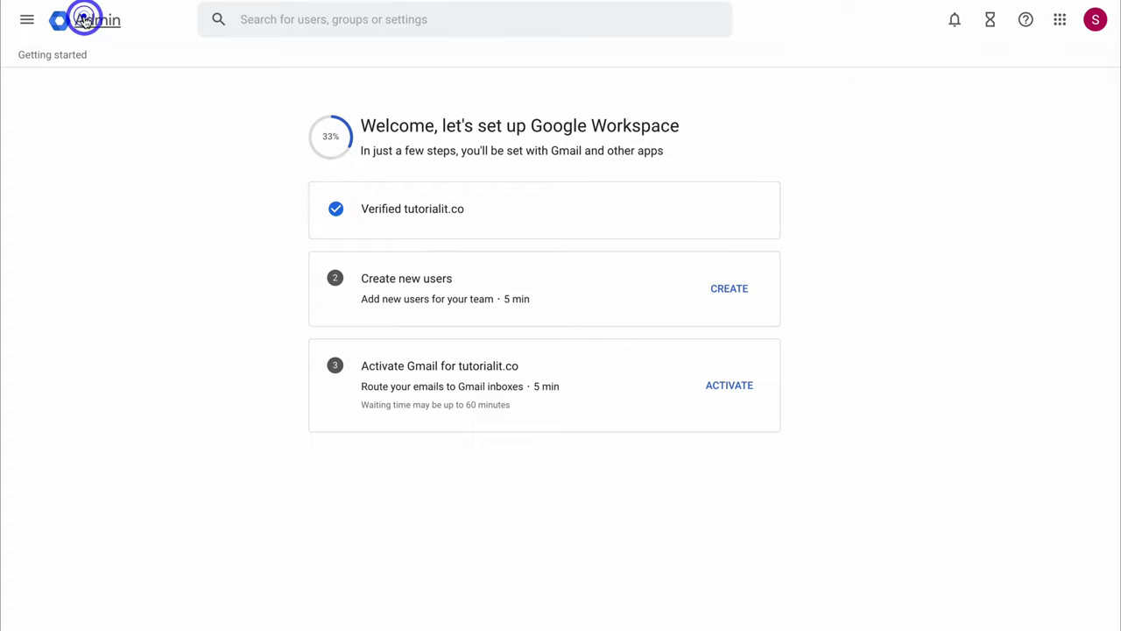
From the Admin console home, start the MX record setup to activate Gmail for tutorialit.co.
{"action": "left_click", "coordinate": [83, 19]}
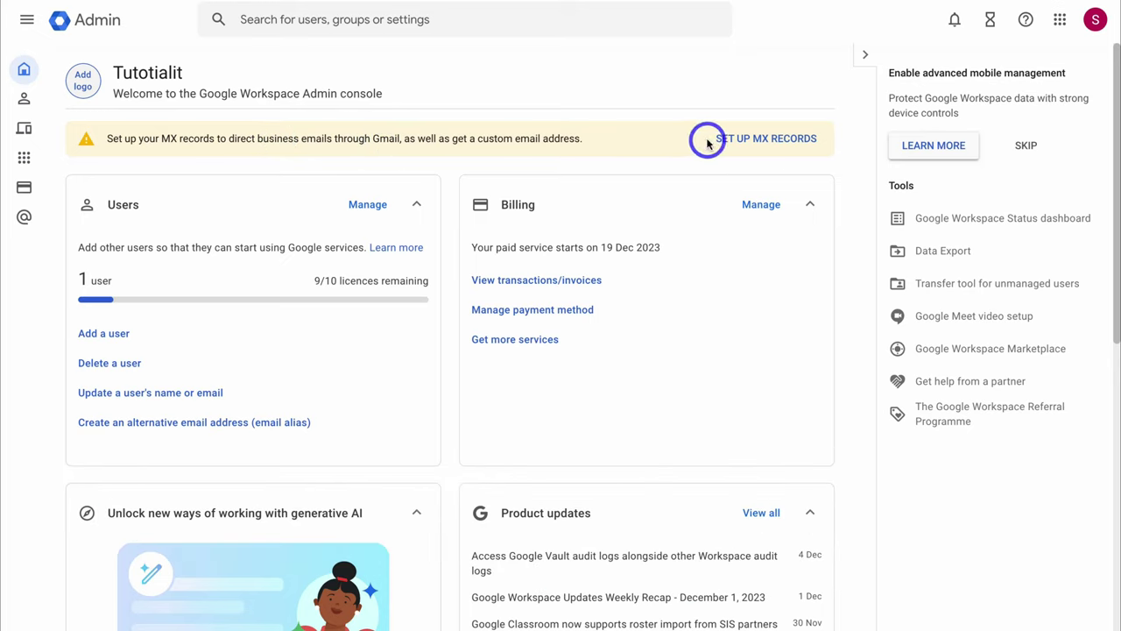
{"action": "left_click", "coordinate": [741, 142]}
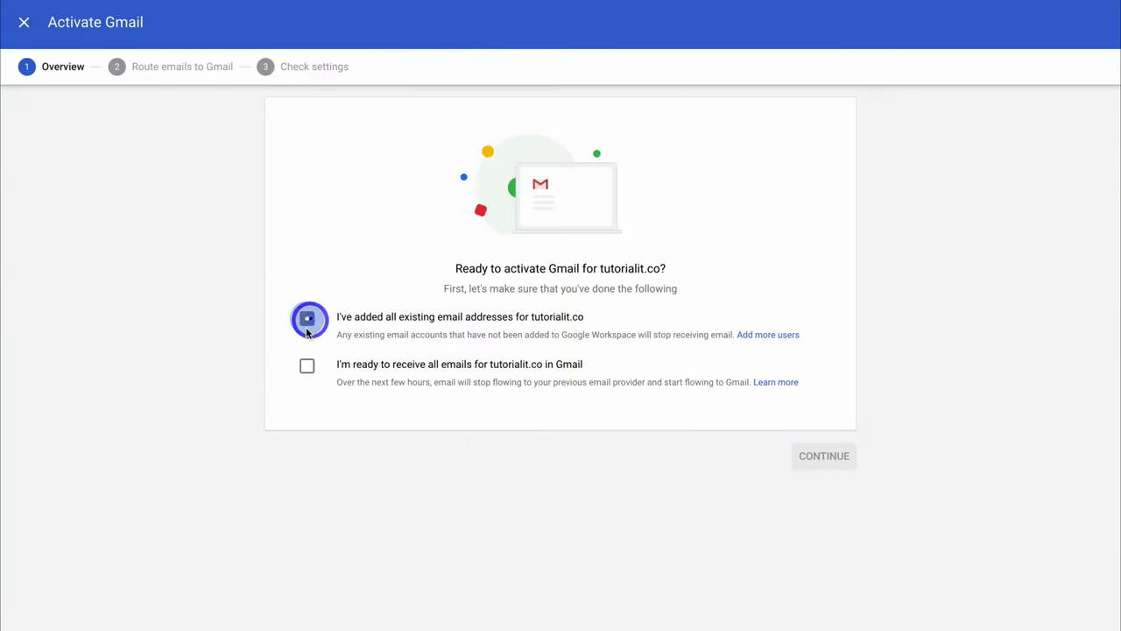
Confirm readiness to receive all email in Gmail, continue, and review the MX server table.
{"action": "left_click", "coordinate": [306, 366]}
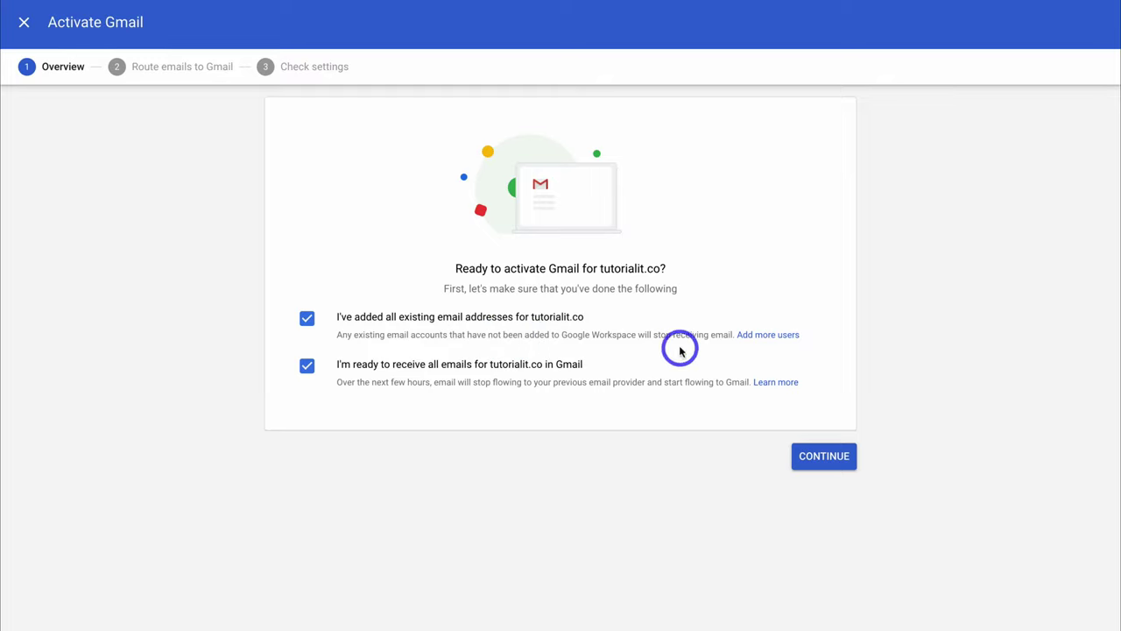
{"action": "left_click", "coordinate": [824, 461]}
{"action": "scroll", "coordinate": [771, 232], "scroll_direction": "down", "scroll_amount": 3}
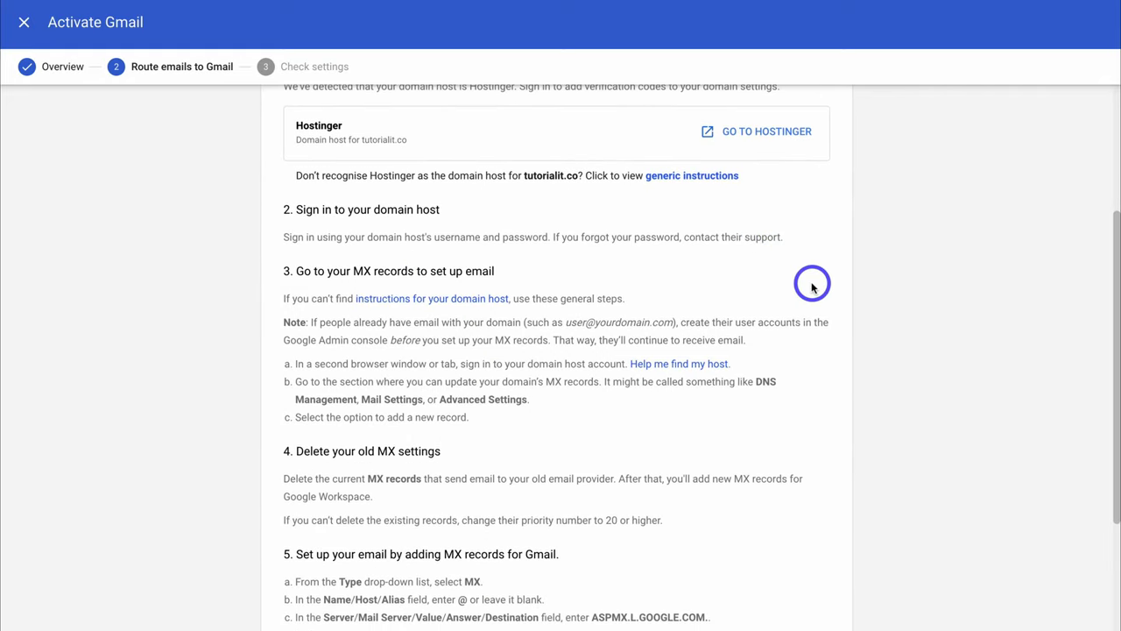
{"action": "scroll", "coordinate": [812, 281], "scroll_direction": "down", "scroll_amount": 3}
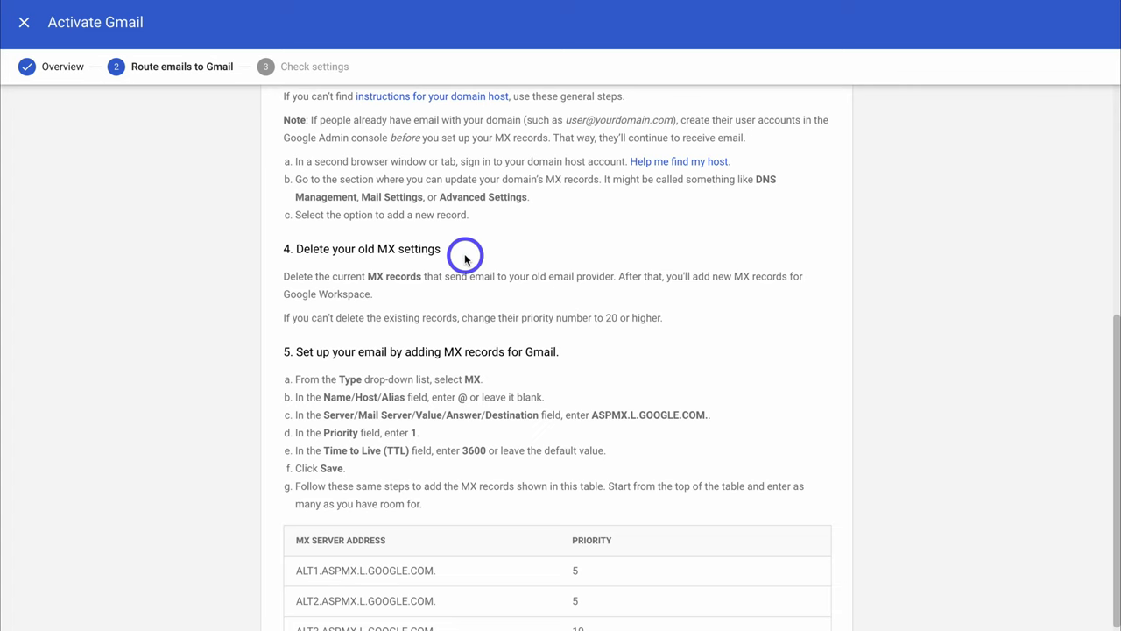
{"action": "scroll", "coordinate": [466, 272], "scroll_direction": "down", "scroll_amount": 1}
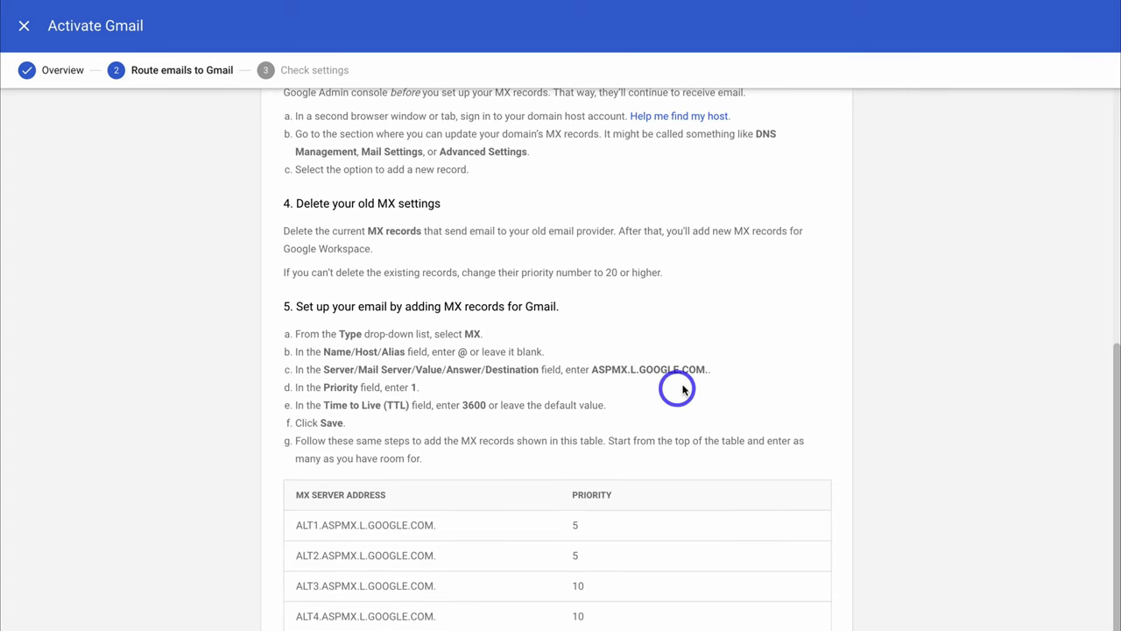
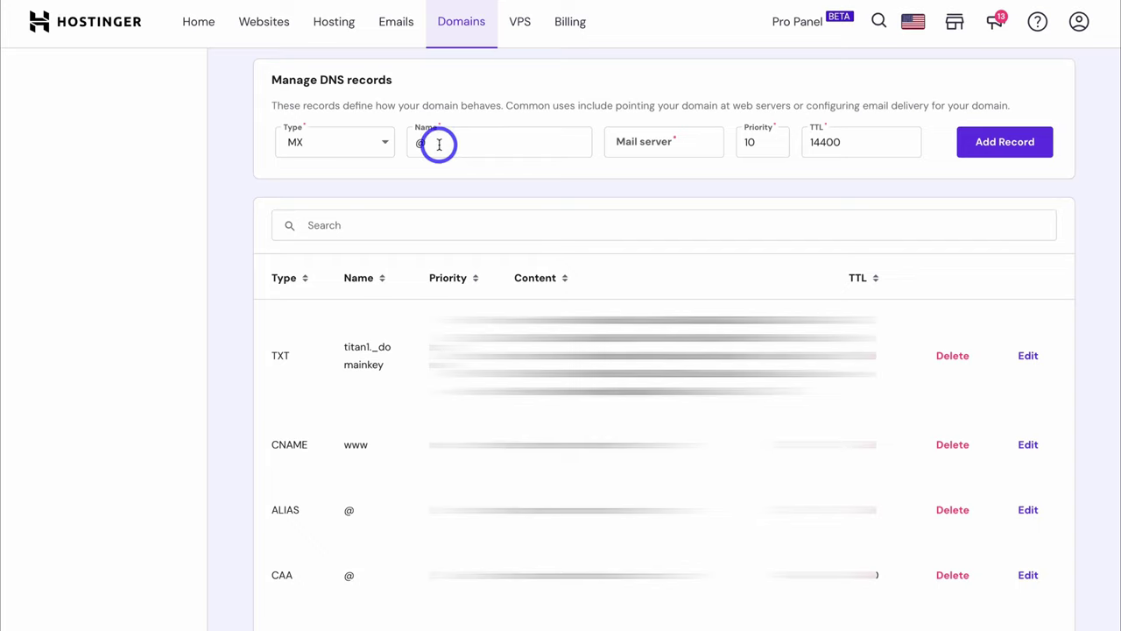
Create an MX record for @ pointing to ASPMX.L.GOOGLE.COM with priority 1 and TTL 3600.
{"action": "left_click", "coordinate": [628, 144]}
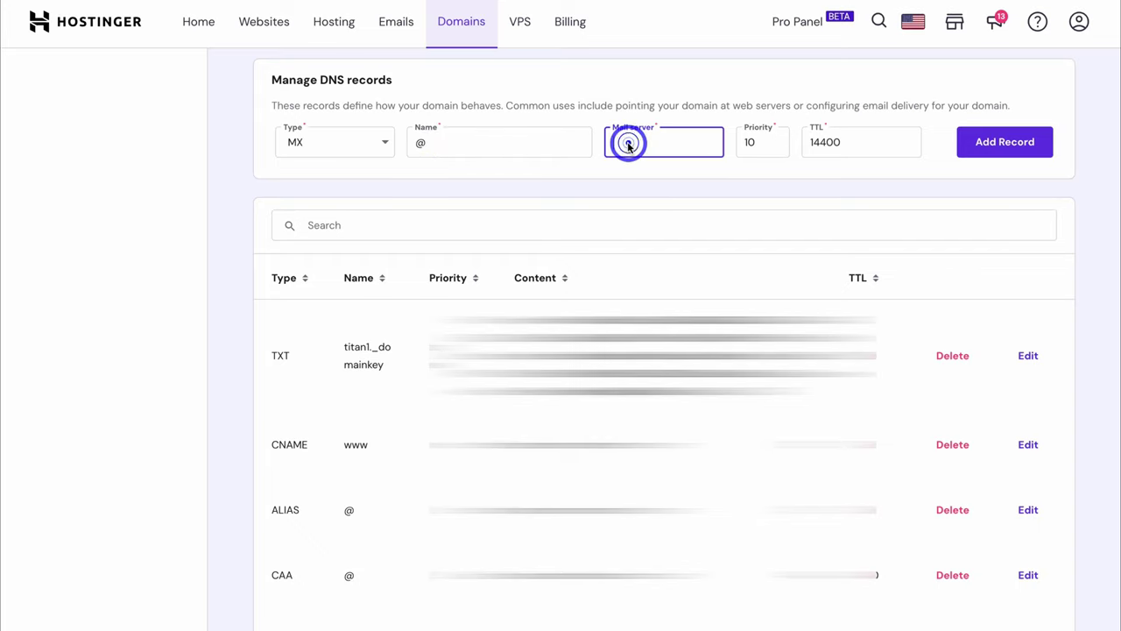
{"action": "type", "text": "ASPMX.L.GOOGLE.COM"}
{"action": "left_click", "coordinate": [756, 143]}
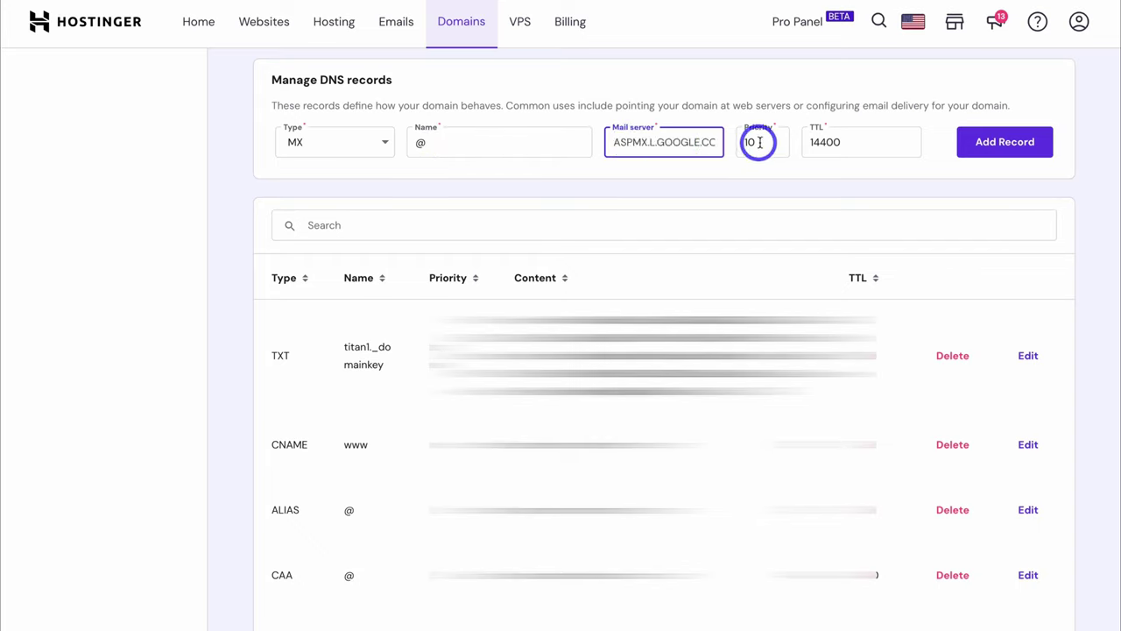
{"action": "type", "text": "1"}
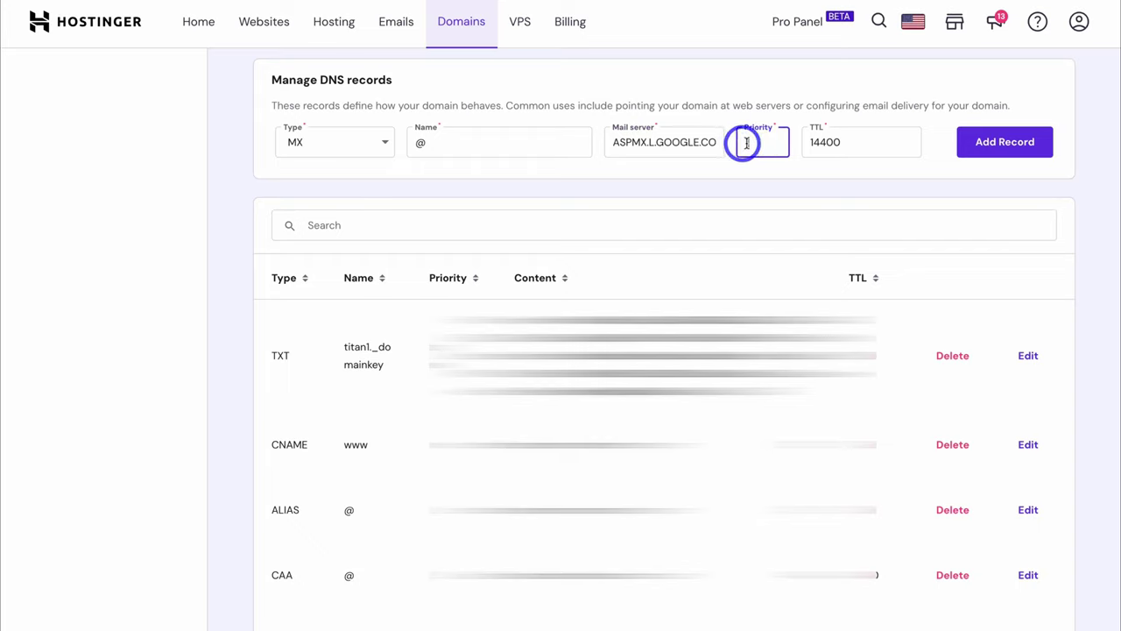
{"action": "double_click", "coordinate": [874, 142]}
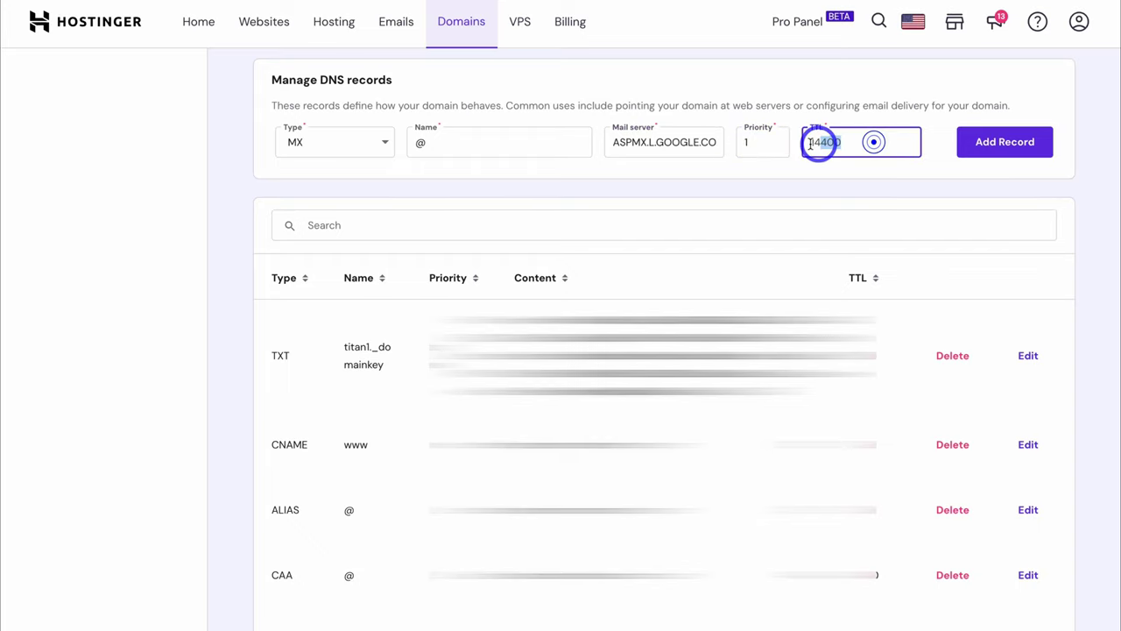
{"action": "type", "text": "3600"}
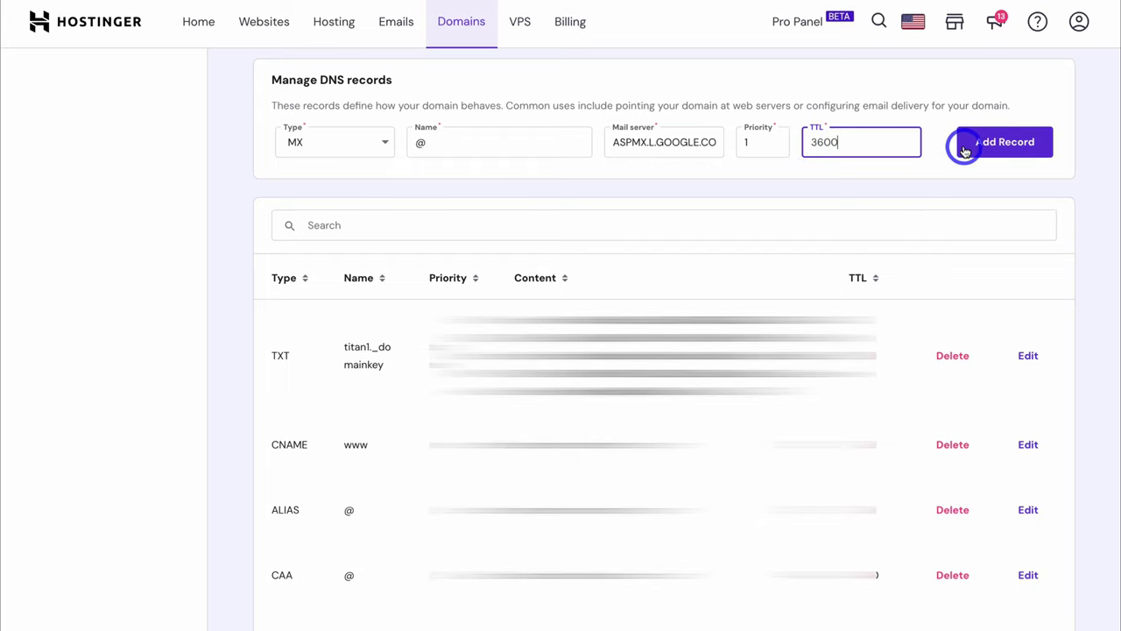
{"action": "left_click", "coordinate": [1004, 146]}
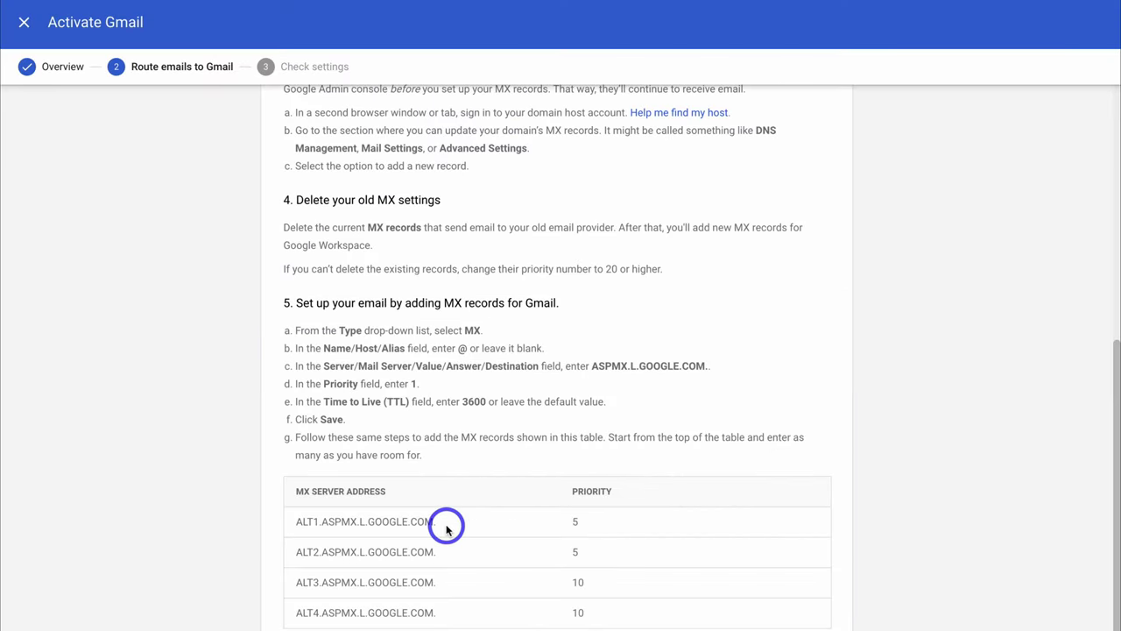
Copy ALT1.ASPMX.L.GOOGLE.COM from Google's table and save it as an MX record with priority 5, TTL 3600.
{"action": "left_click_drag", "start_coordinate": [442, 523], "coordinate": [292, 523]}
{"action": "key", "text": "ctrl+c"}
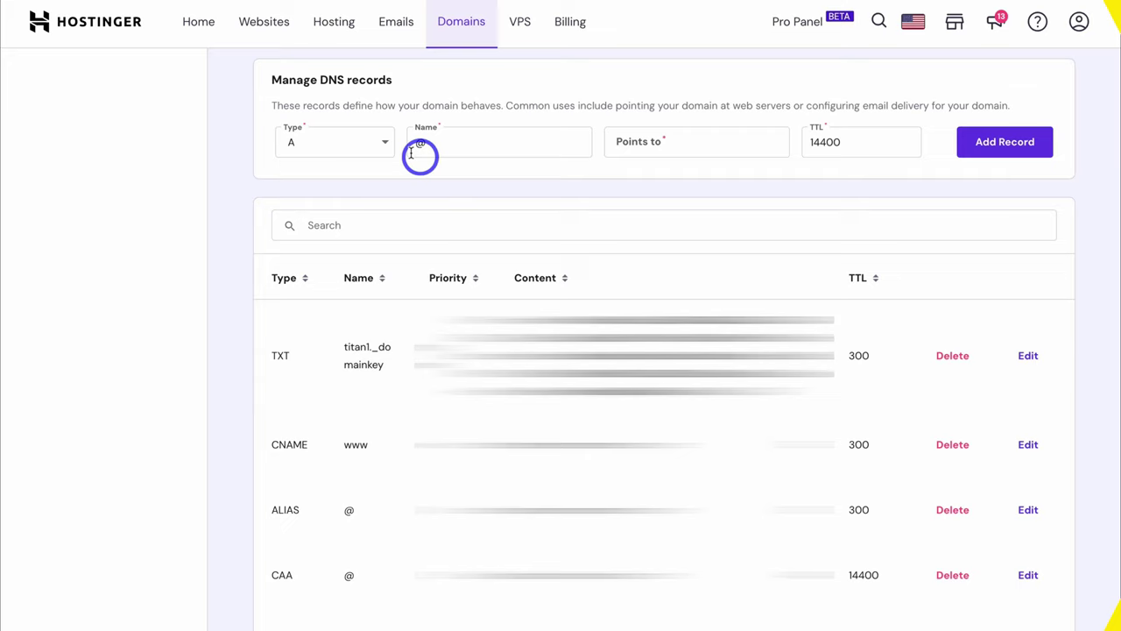
{"action": "left_click", "coordinate": [373, 140]}
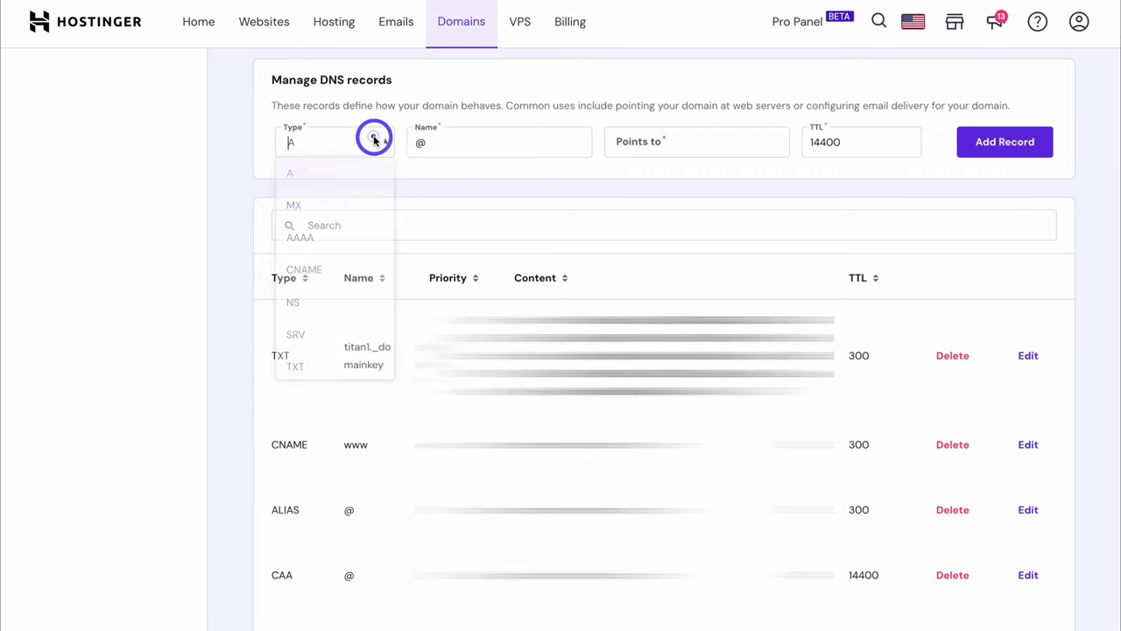
{"action": "left_click", "coordinate": [368, 205]}
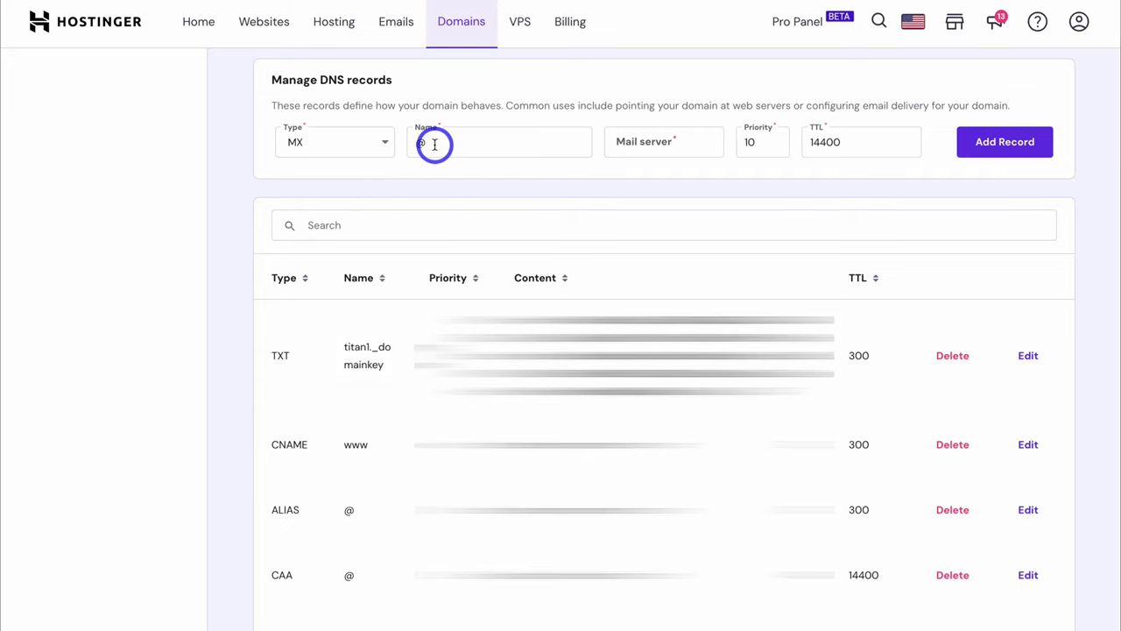
{"action": "left_click", "coordinate": [625, 141]}
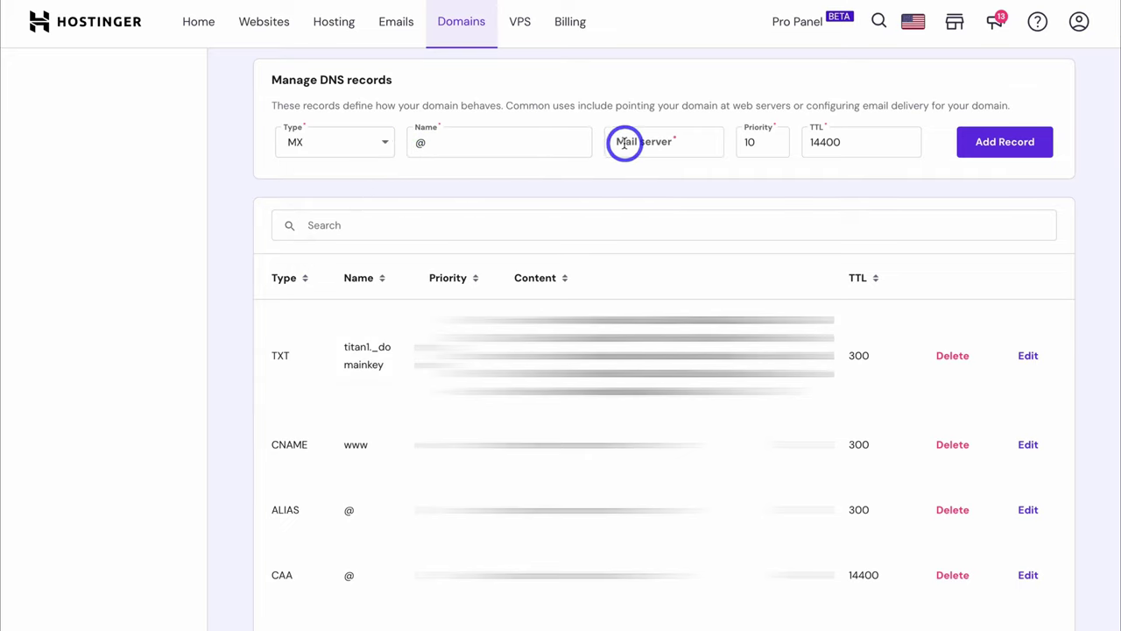
{"action": "key", "text": "ctrl+v"}
{"action": "left_click", "coordinate": [759, 143]}
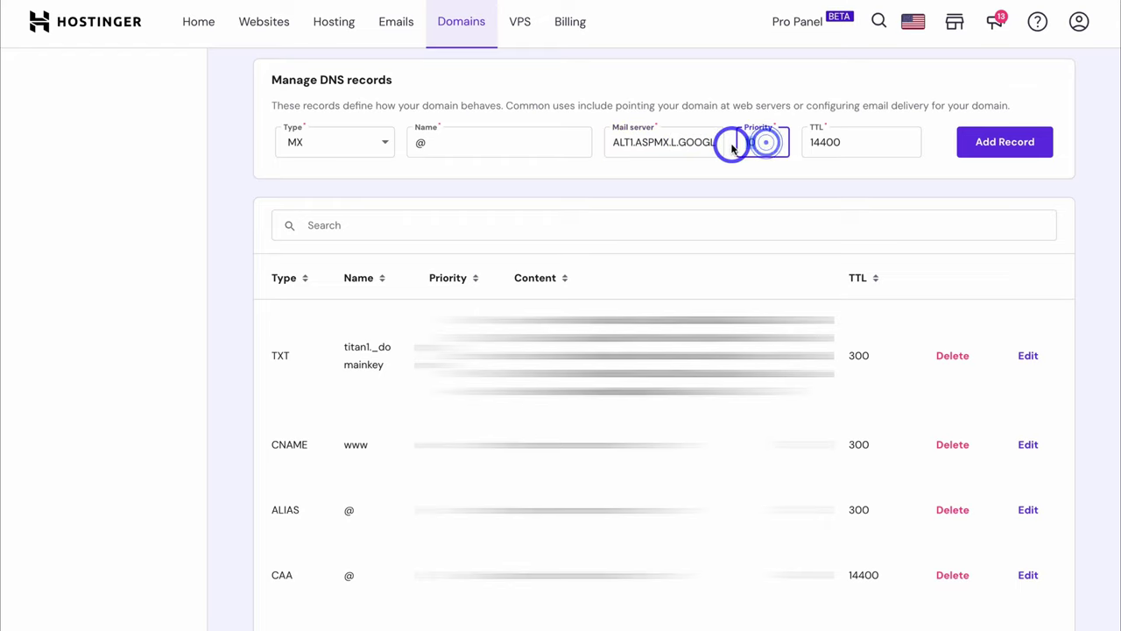
{"action": "key", "text": "BackSpace"}
{"action": "key", "text": "BackSpace"}
{"action": "type", "text": "5"}
{"action": "left_click_drag", "start_coordinate": [837, 142], "coordinate": [804, 143]}
{"action": "type", "text": "3600"}
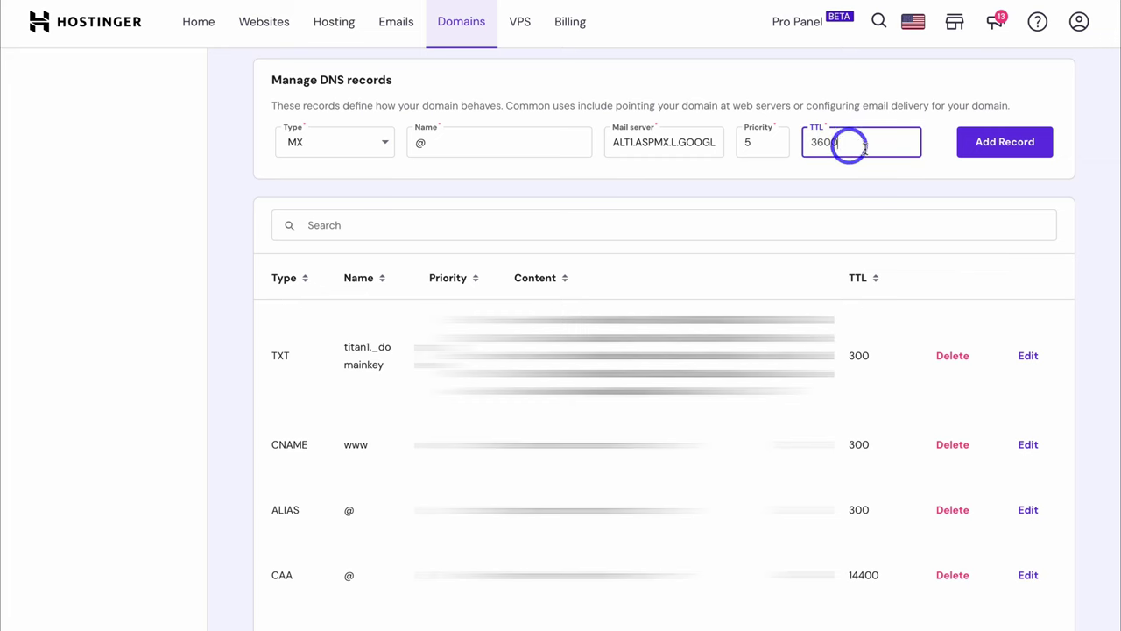
{"action": "left_click", "coordinate": [994, 149]}
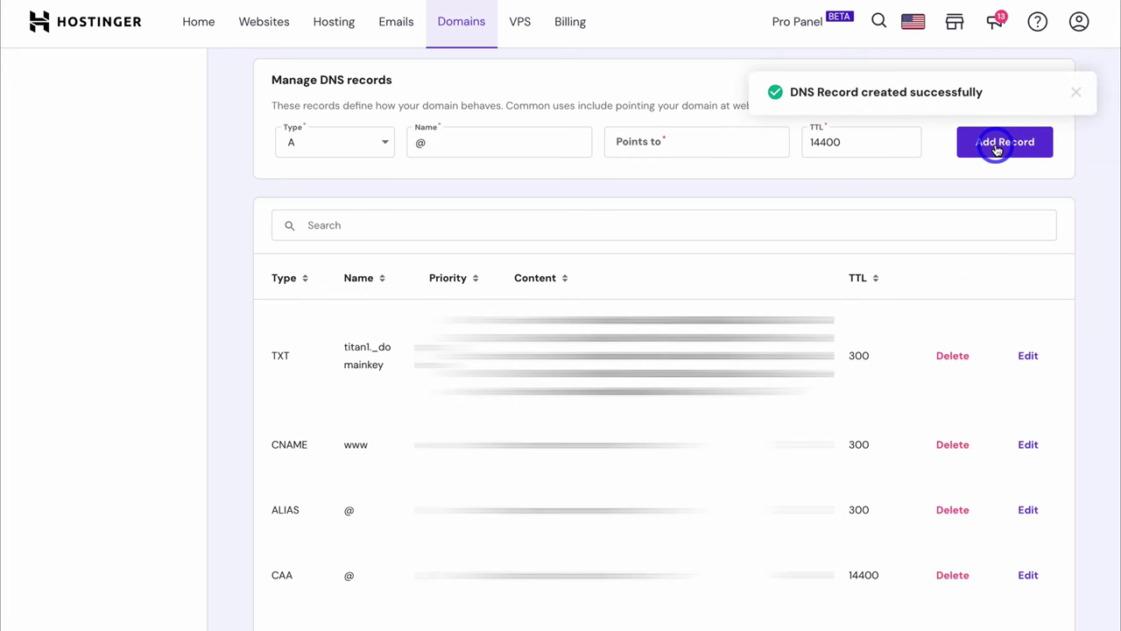
{"action": "key", "text": "alt+Tab"}
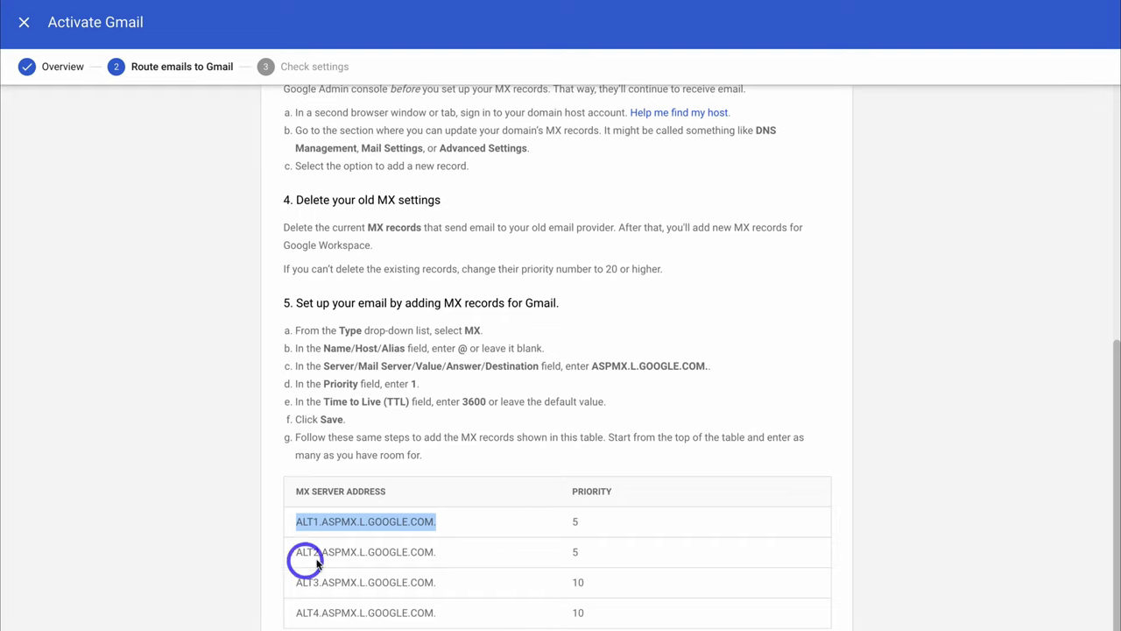
Scroll through Google's Activate Gmail instructions and activate Gmail to verify the five MX records.
{"action": "left_click", "coordinate": [386, 555]}
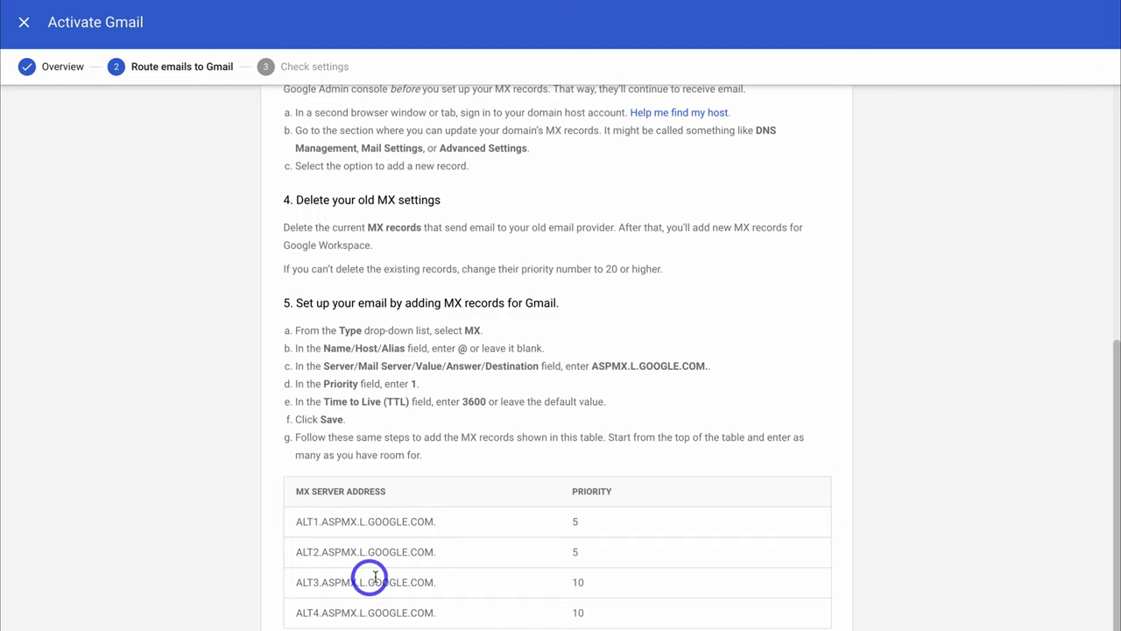
{"action": "scroll", "coordinate": [388, 578], "scroll_direction": "down", "scroll_amount": 1}
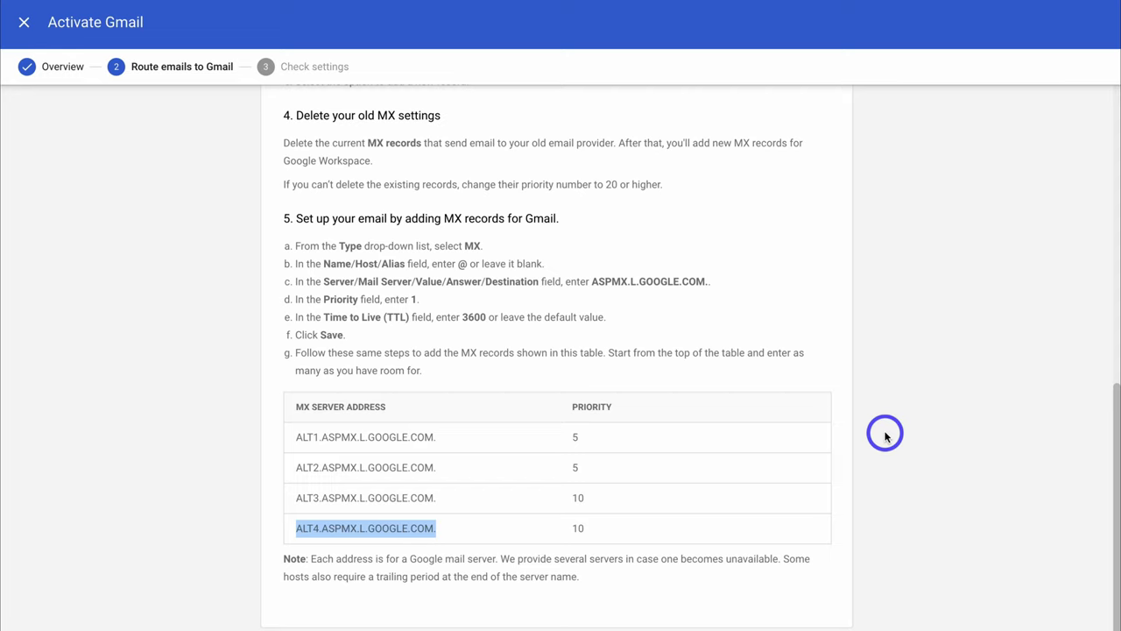
{"action": "scroll", "coordinate": [885, 436], "scroll_direction": "down", "scroll_amount": 1}
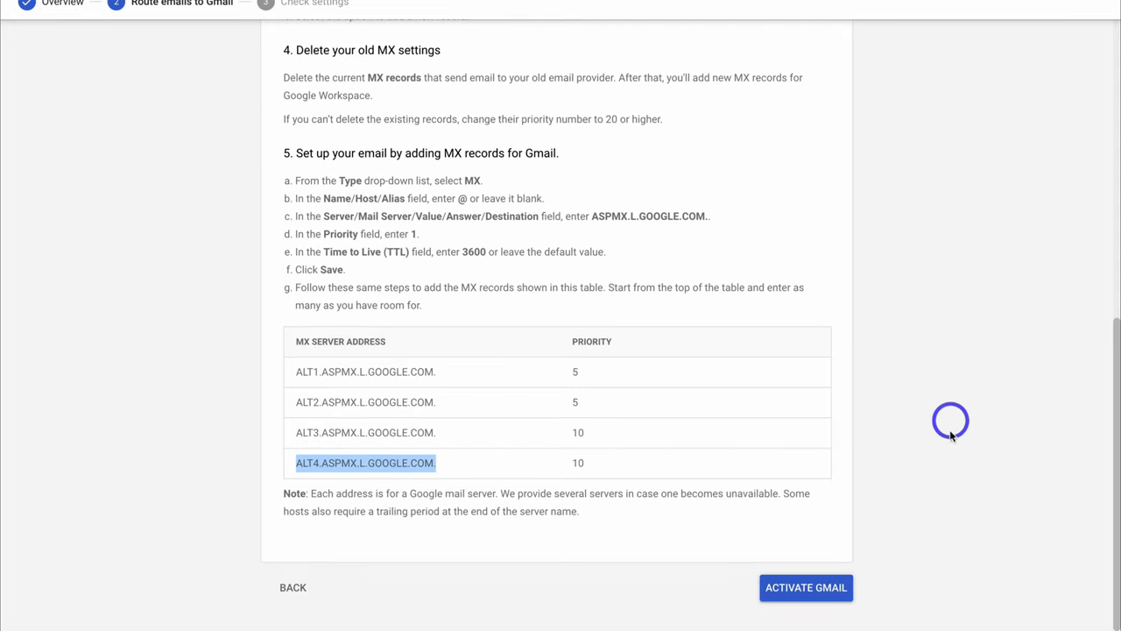
{"action": "left_click", "coordinate": [806, 592]}
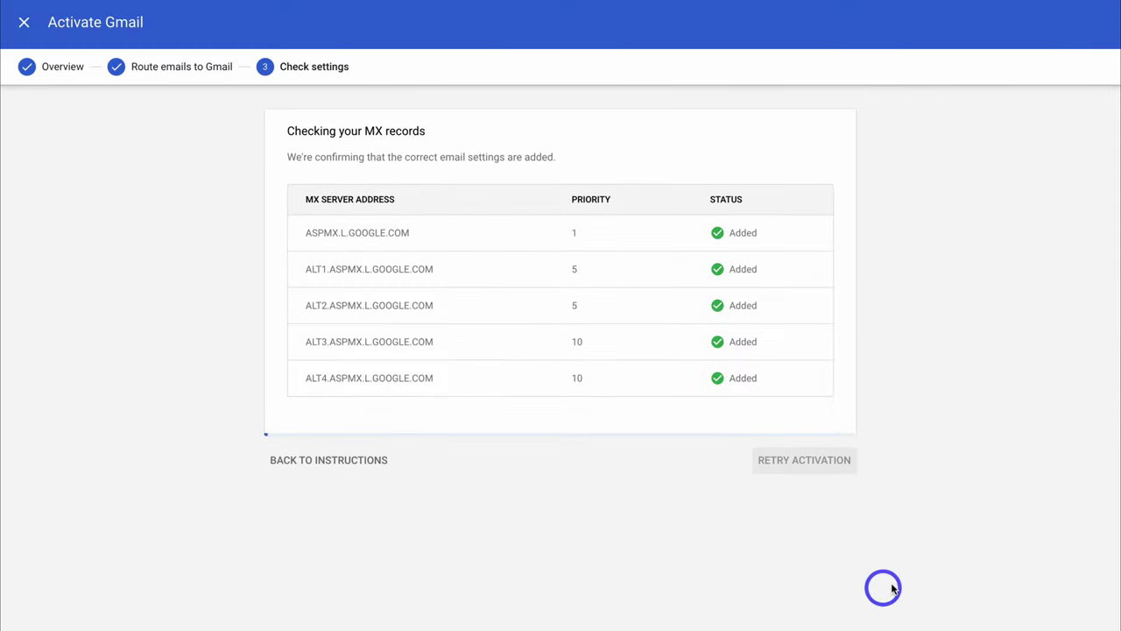